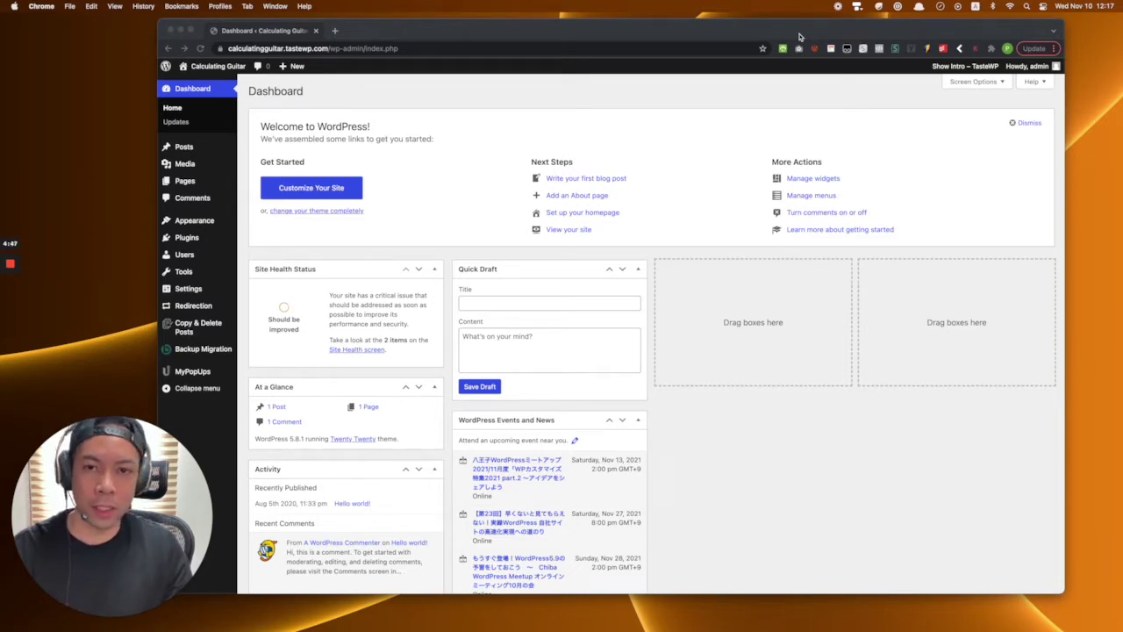
- Focus the browser window showing the Calculating Guitar admin dashboard
click(434, 36)
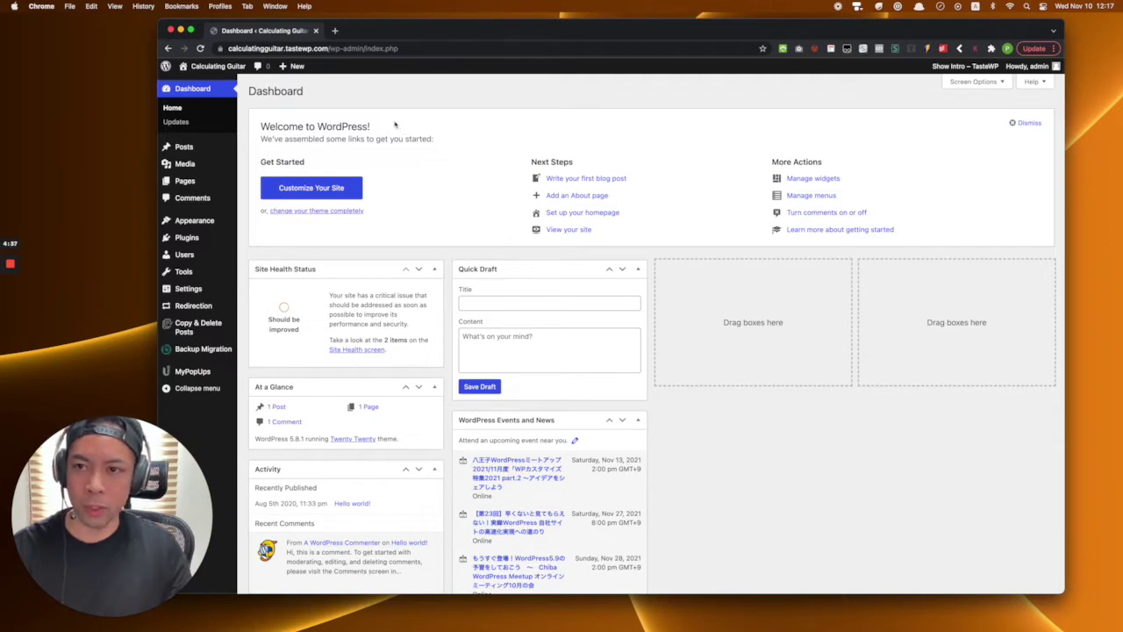
mouse_move(215, 66)
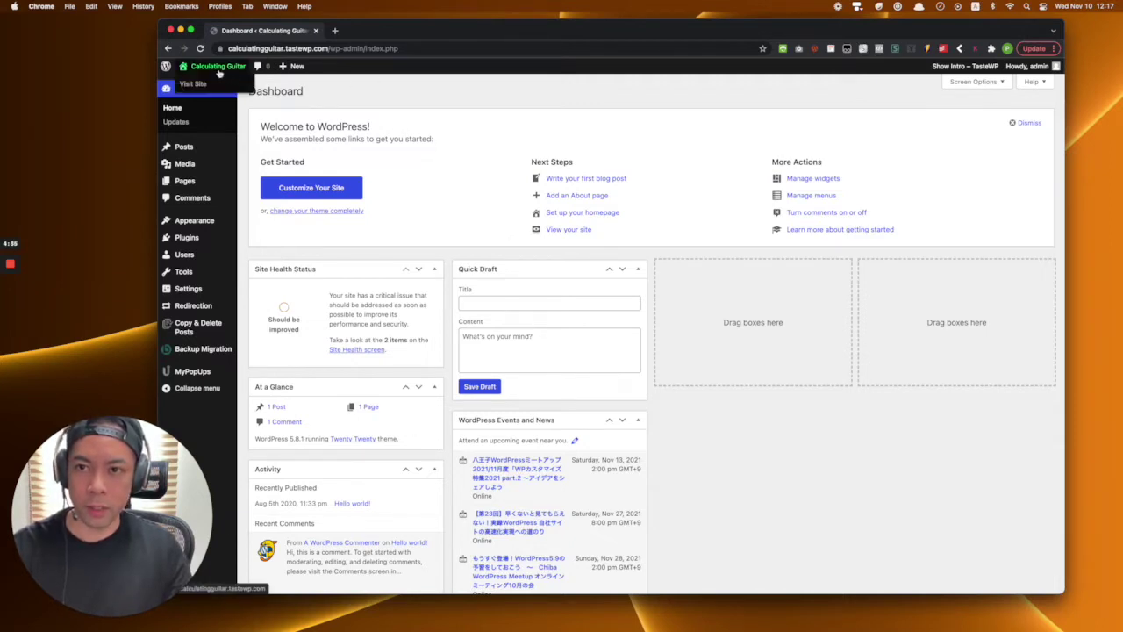
- Open the live site and scroll through the front page with its Hello world! post
super+click(197, 85)
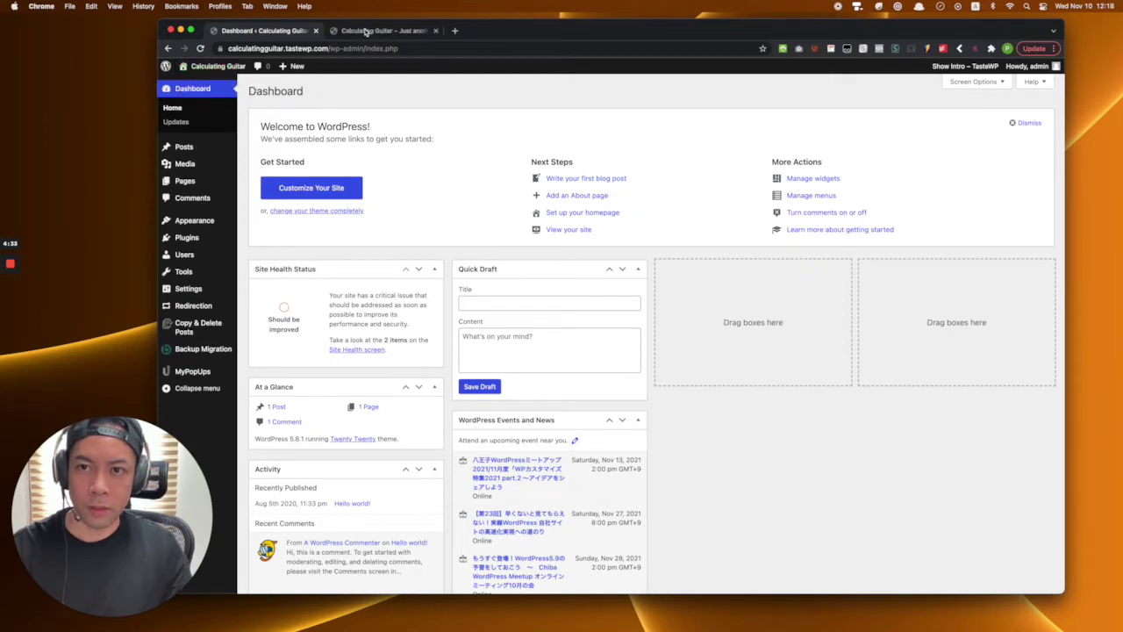
click(367, 31)
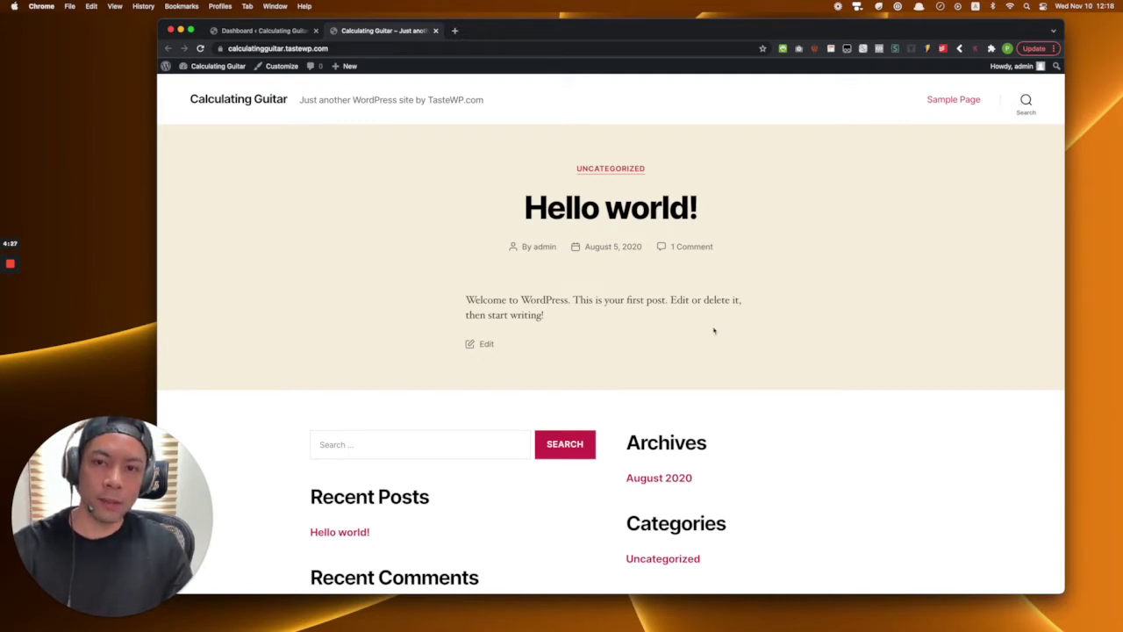
scroll(895, 319, down, 2)
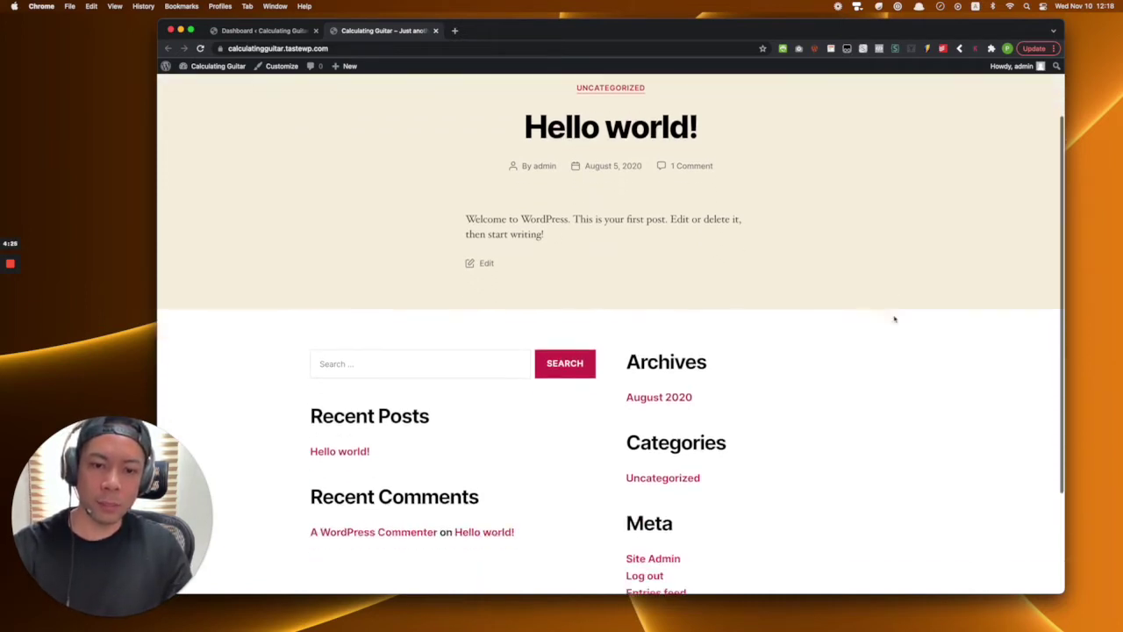
scroll(895, 319, down, 3)
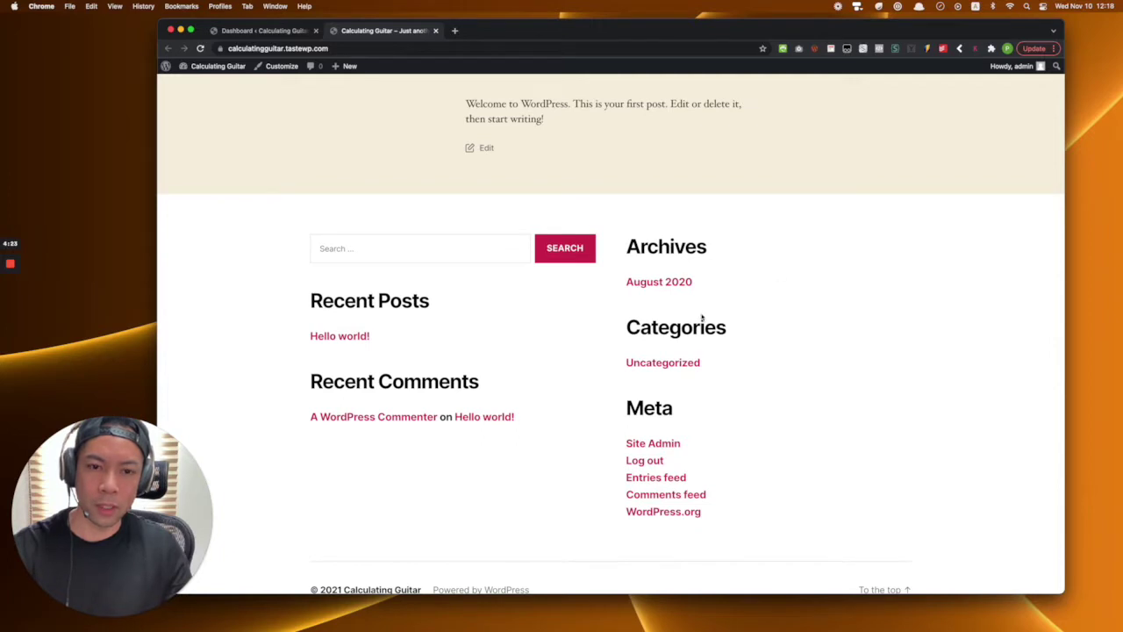
scroll(709, 393, up, 1)
scroll(716, 386, up, 4)
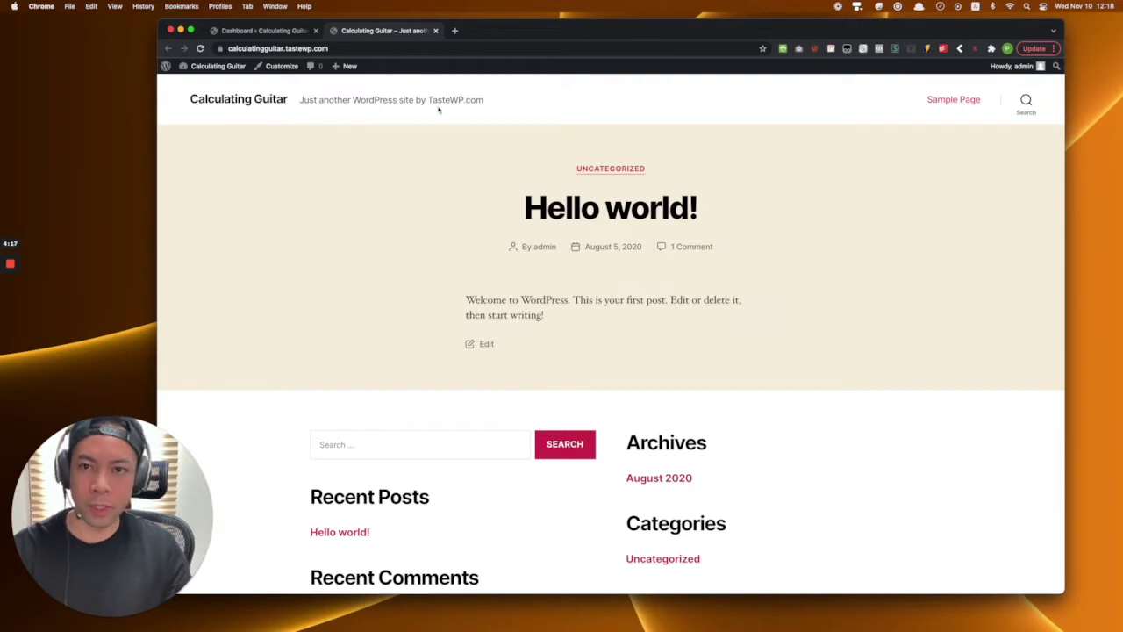
scroll(496, 243, down, 3)
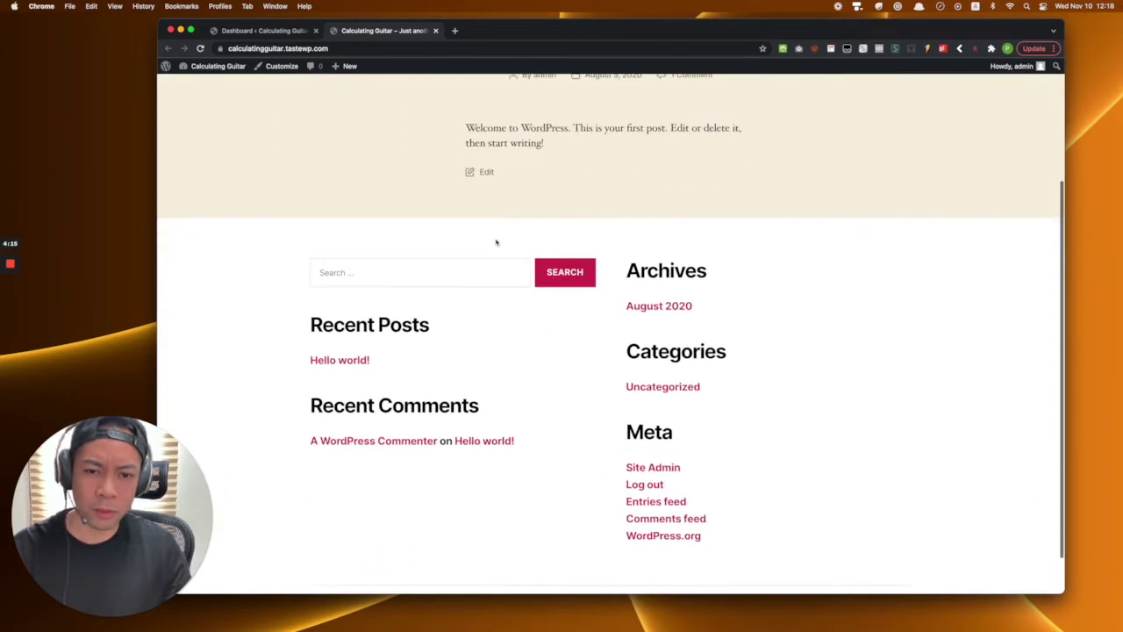
scroll(497, 243, down, 1)
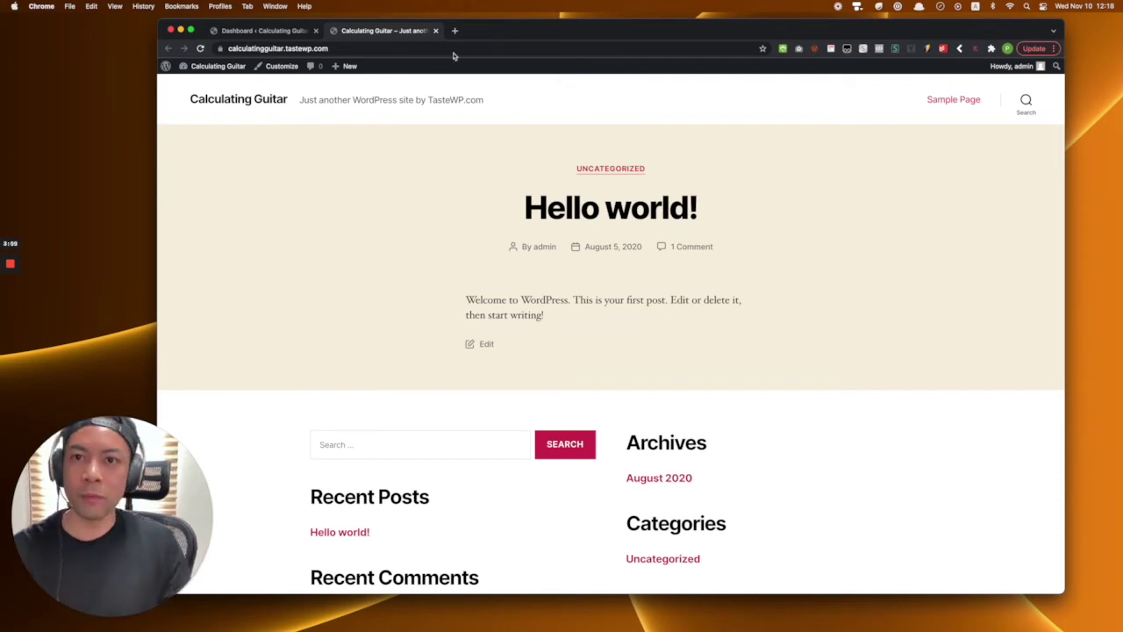
- Search the theme directory for 'blank canvas', then install and activate Blank Canvas
click(435, 32)
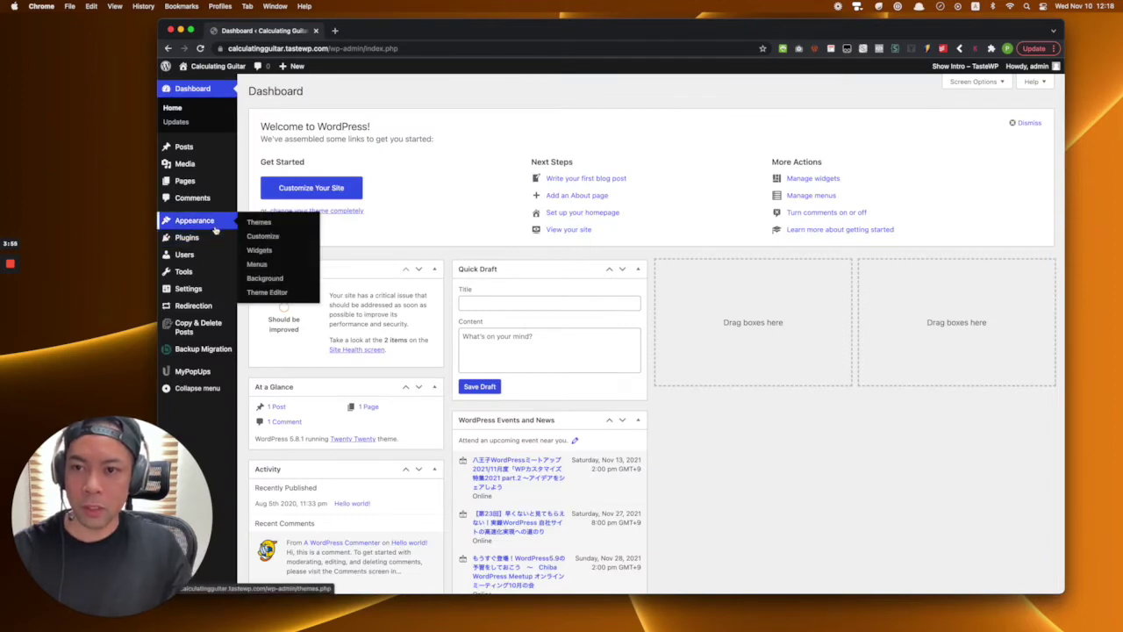
mouse_move(194, 220)
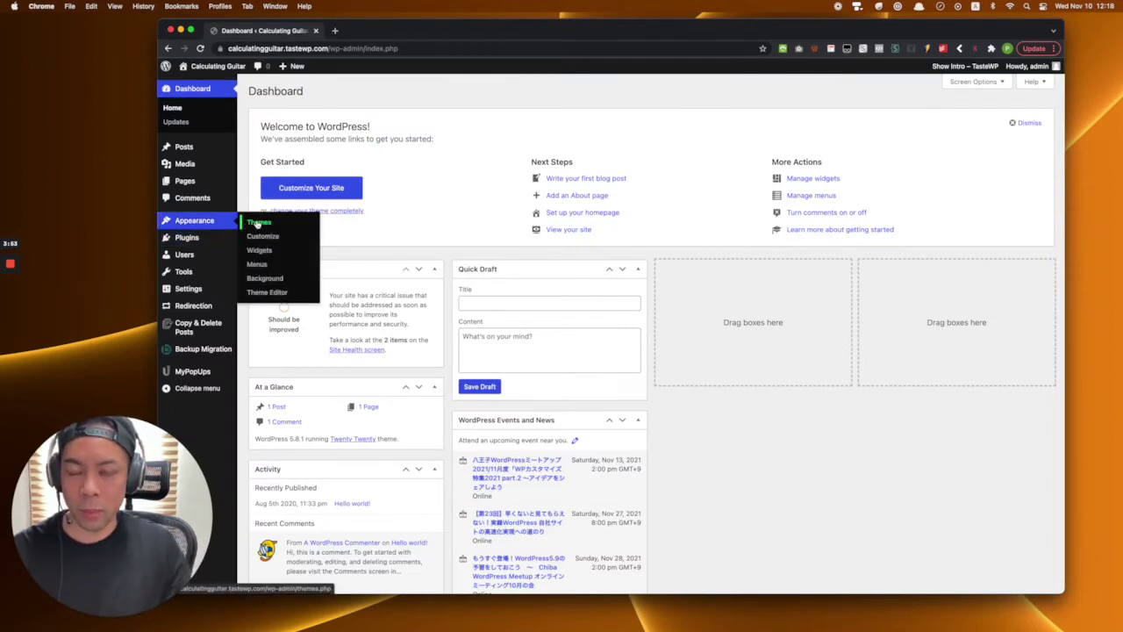
click(257, 223)
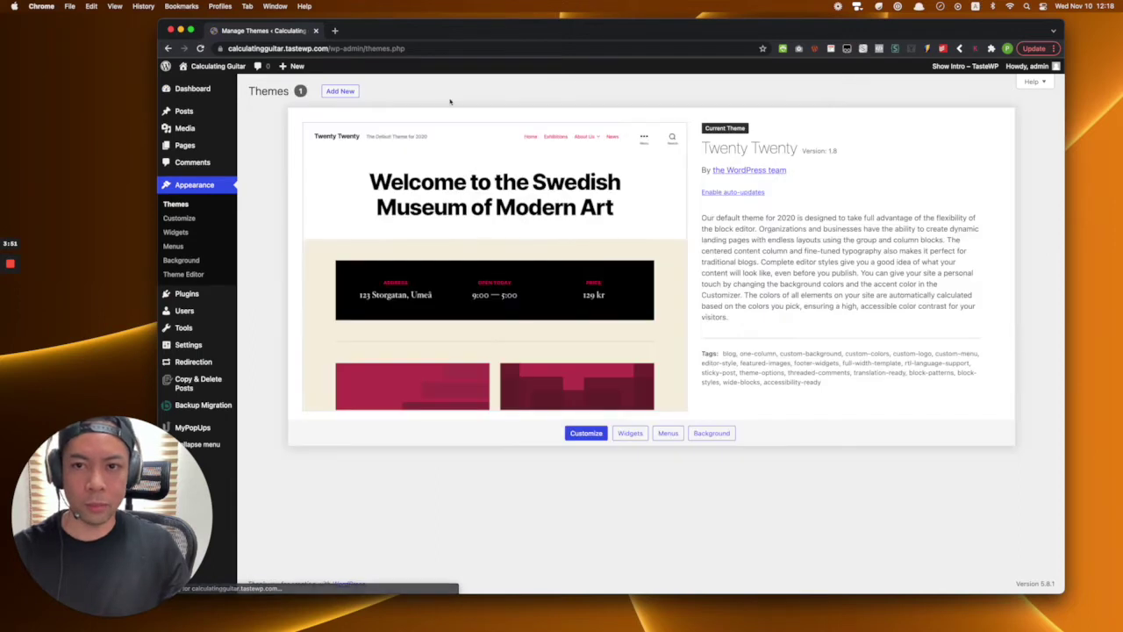
click(340, 91)
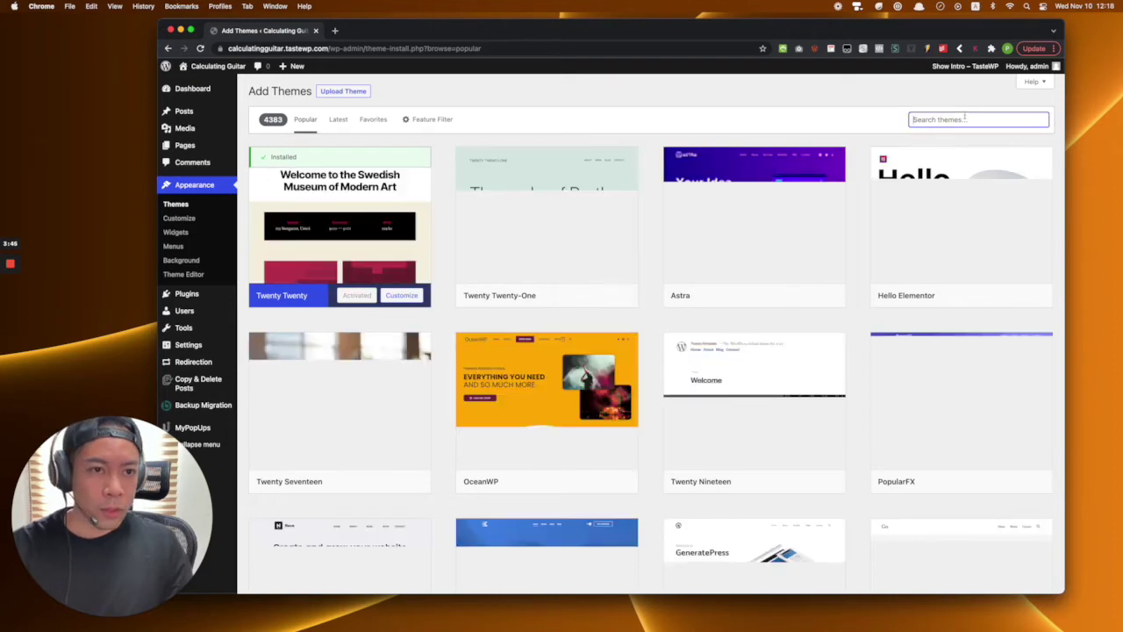
click(965, 118)
text(blan)
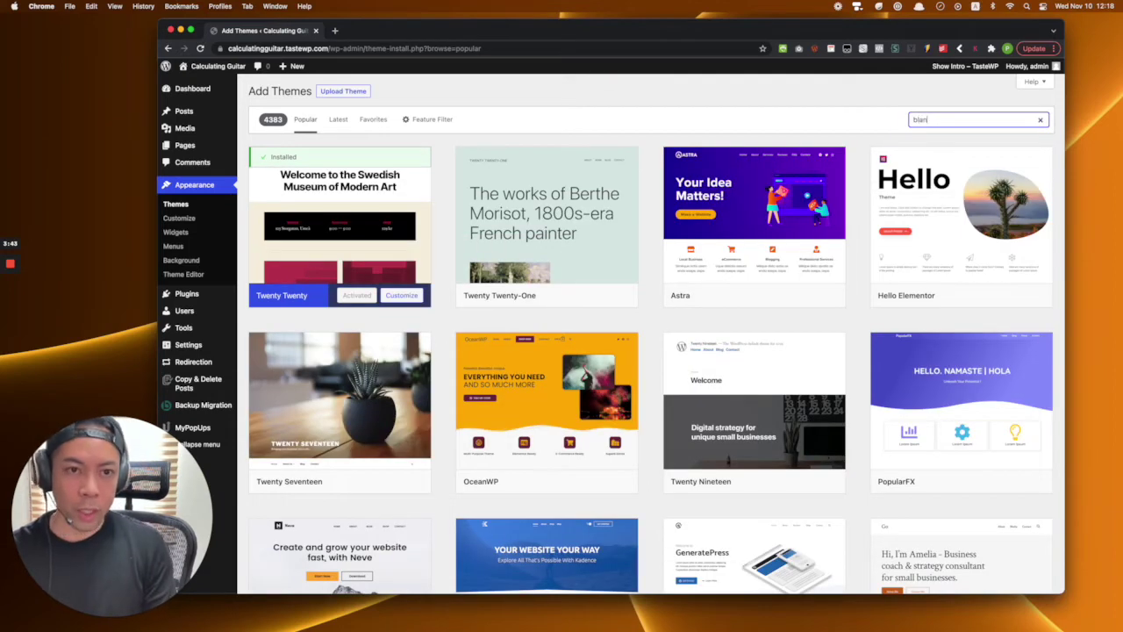
text(k canvas)
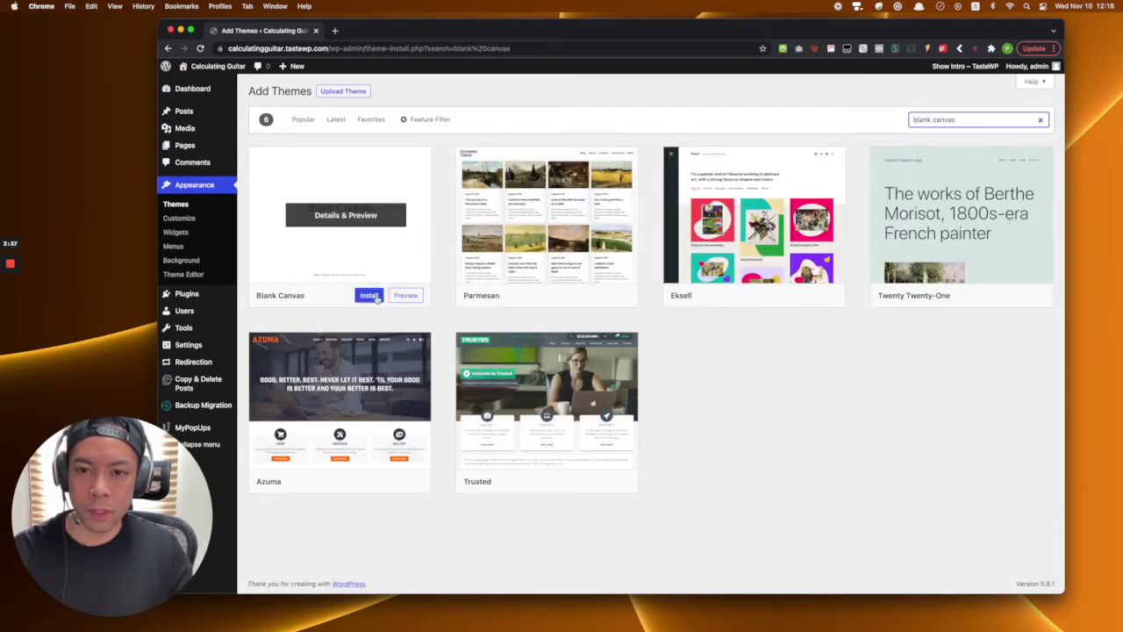
click(376, 297)
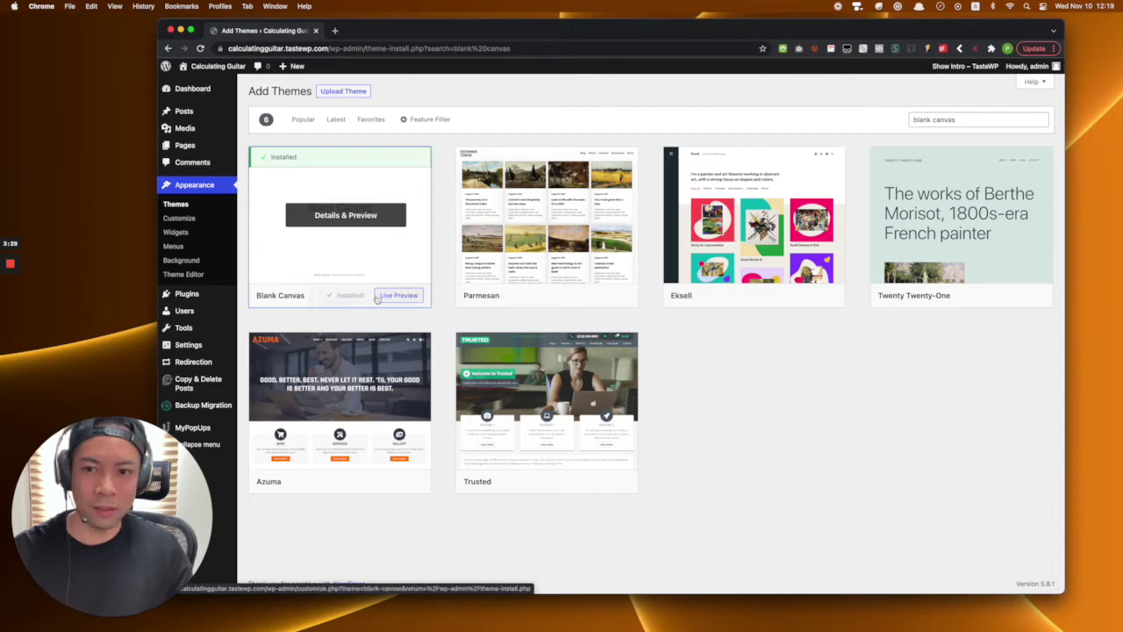
click(355, 296)
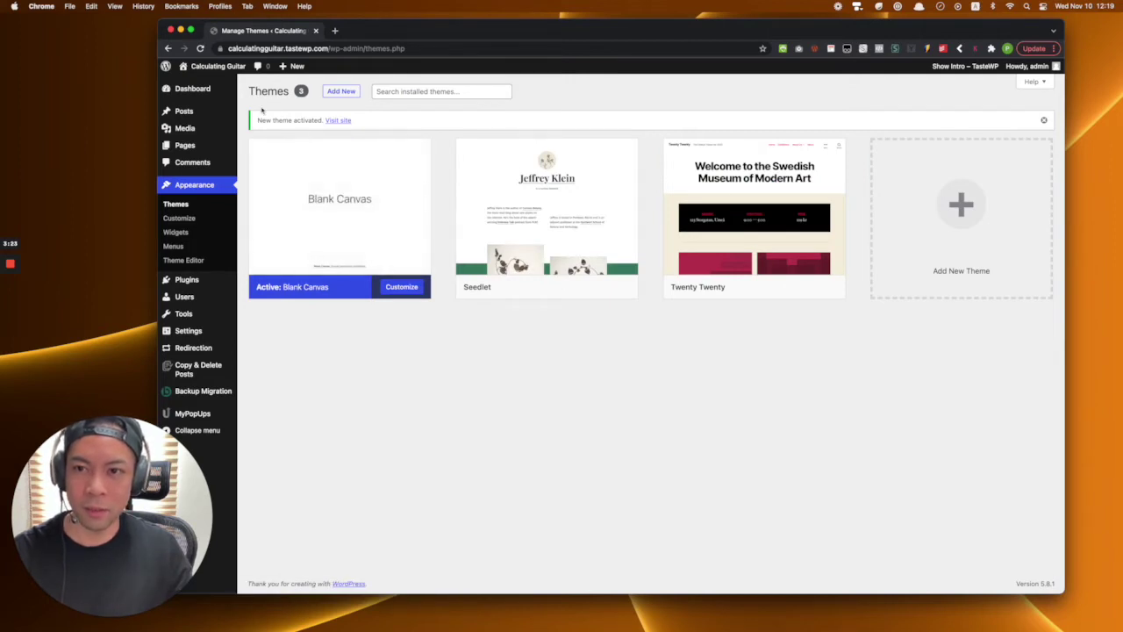
mouse_move(213, 65)
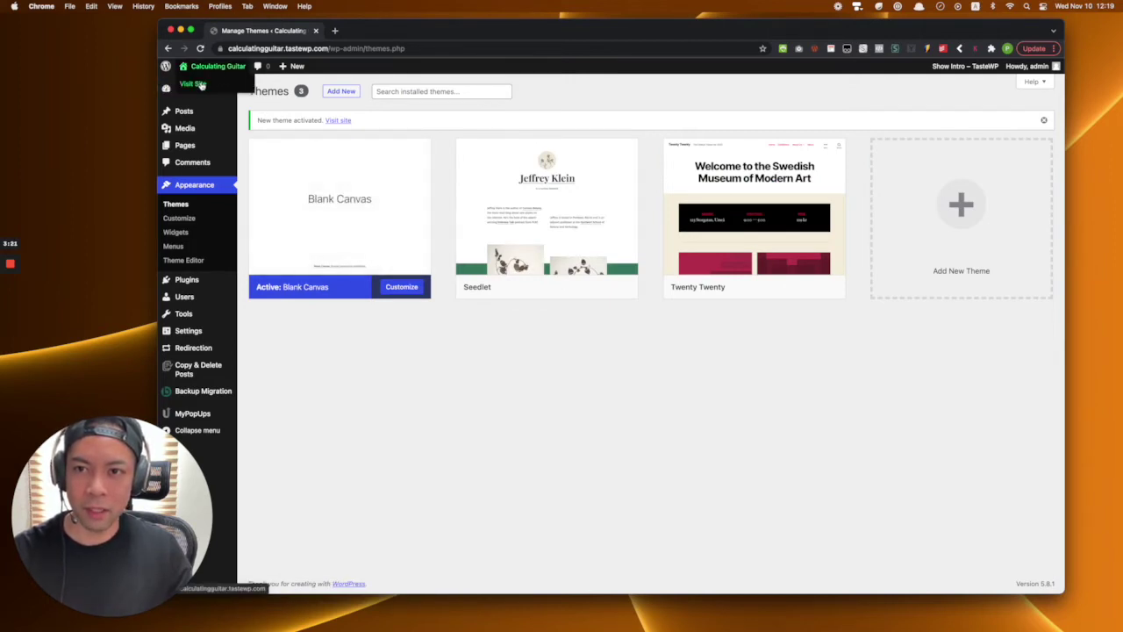
- Preview the live site with Blank Canvas applied, then return to the themes admin
super+click(195, 84)
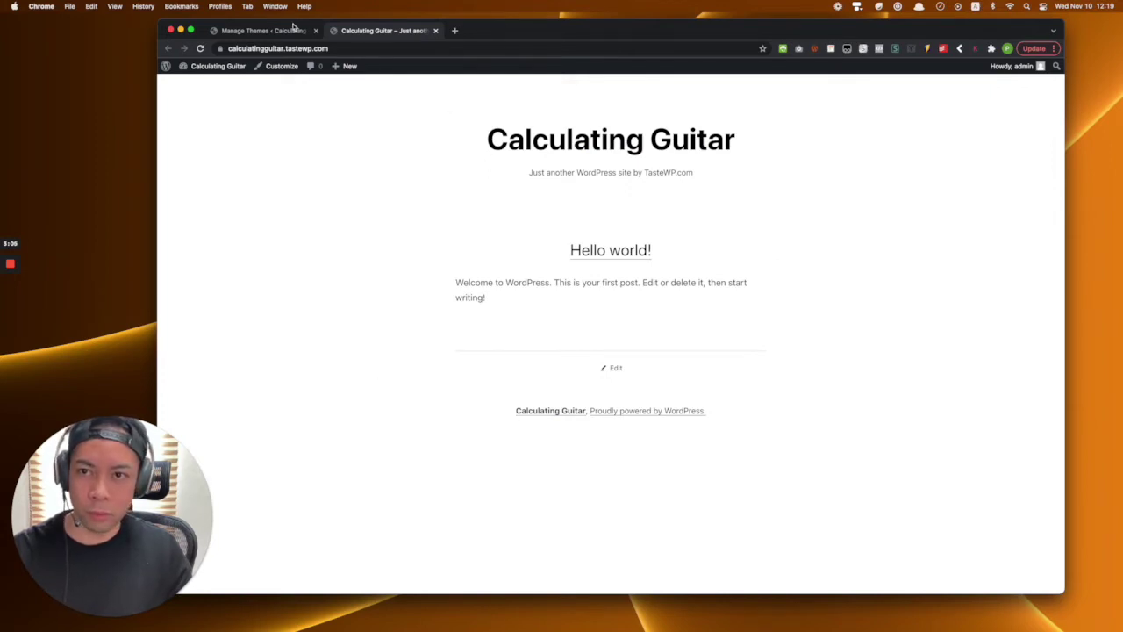
click(293, 29)
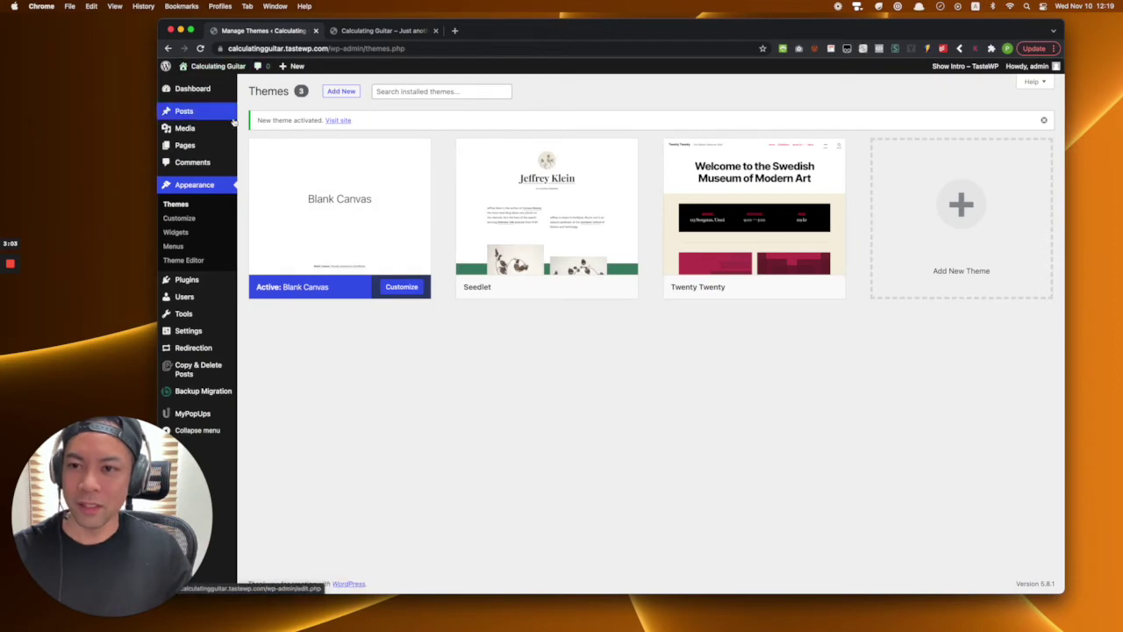
mouse_move(184, 144)
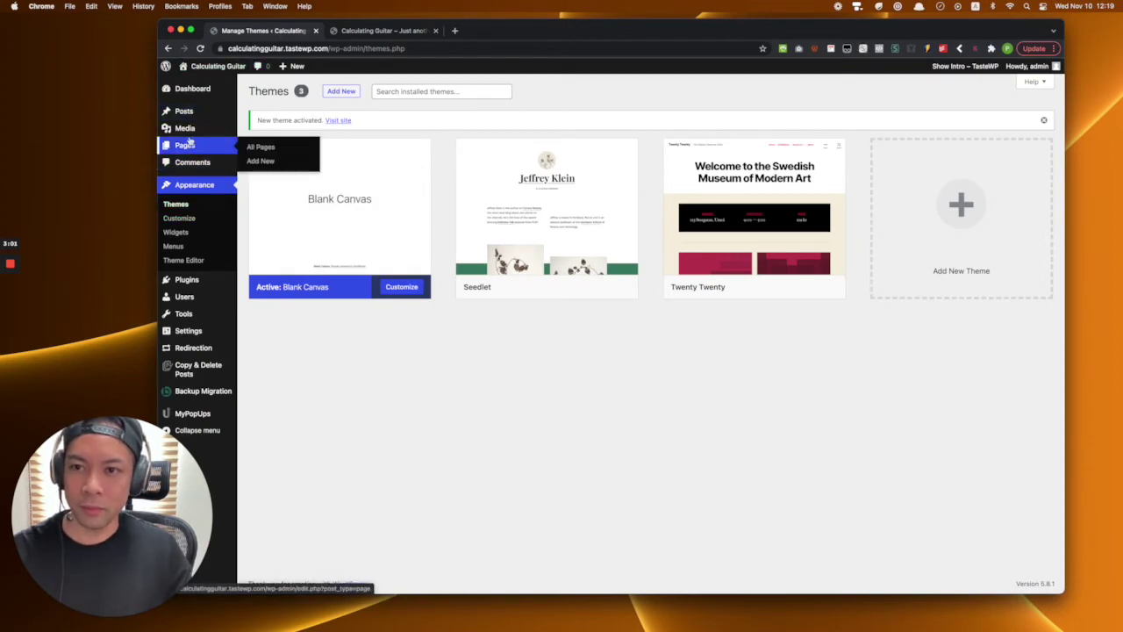
- Review the existing Posts and Pages lists, then open Appearance > Customize
click(184, 112)
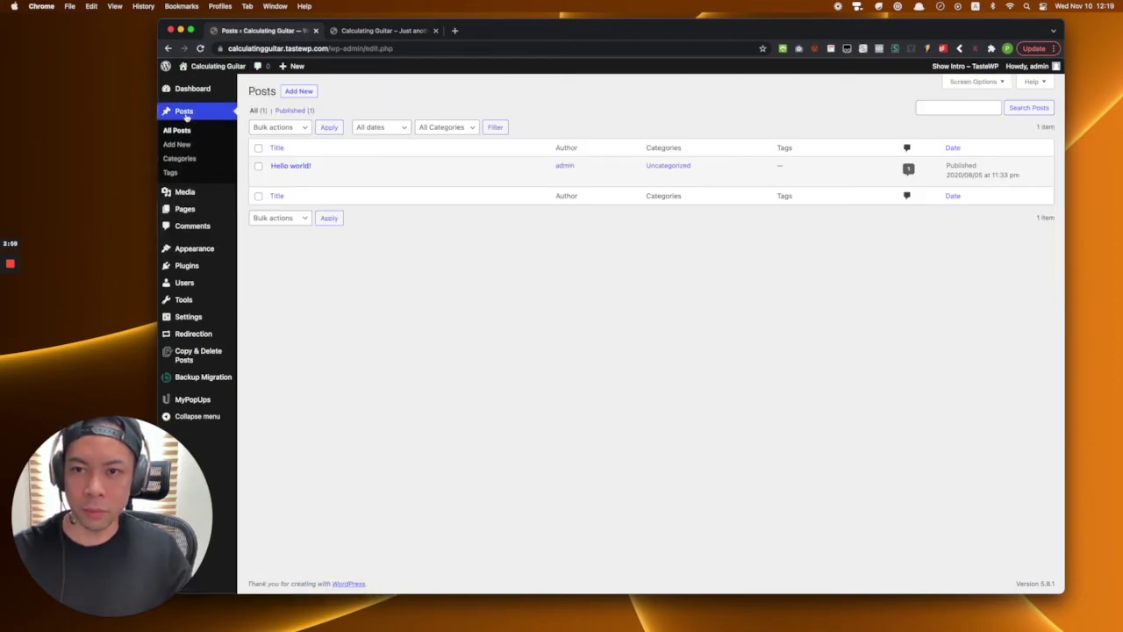
click(184, 210)
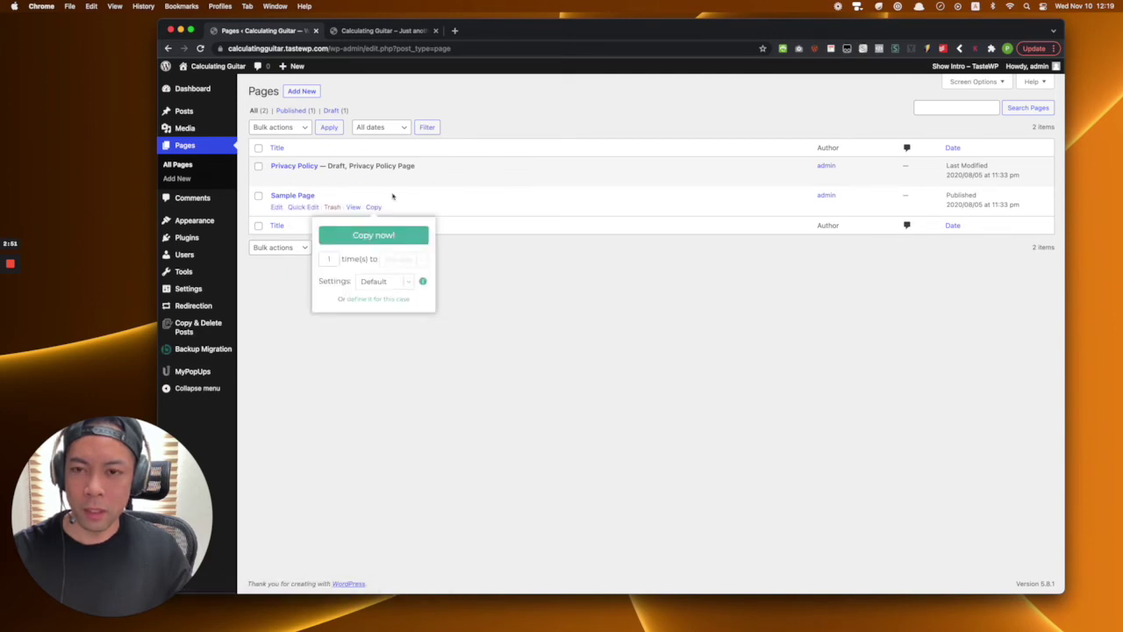
mouse_move(194, 248)
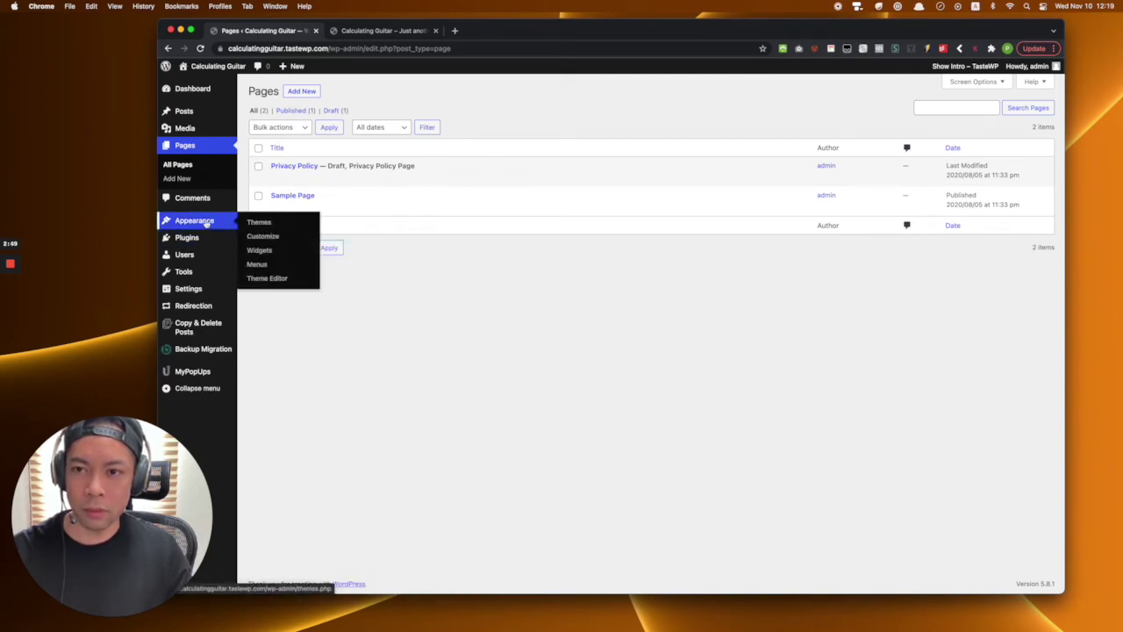
click(263, 236)
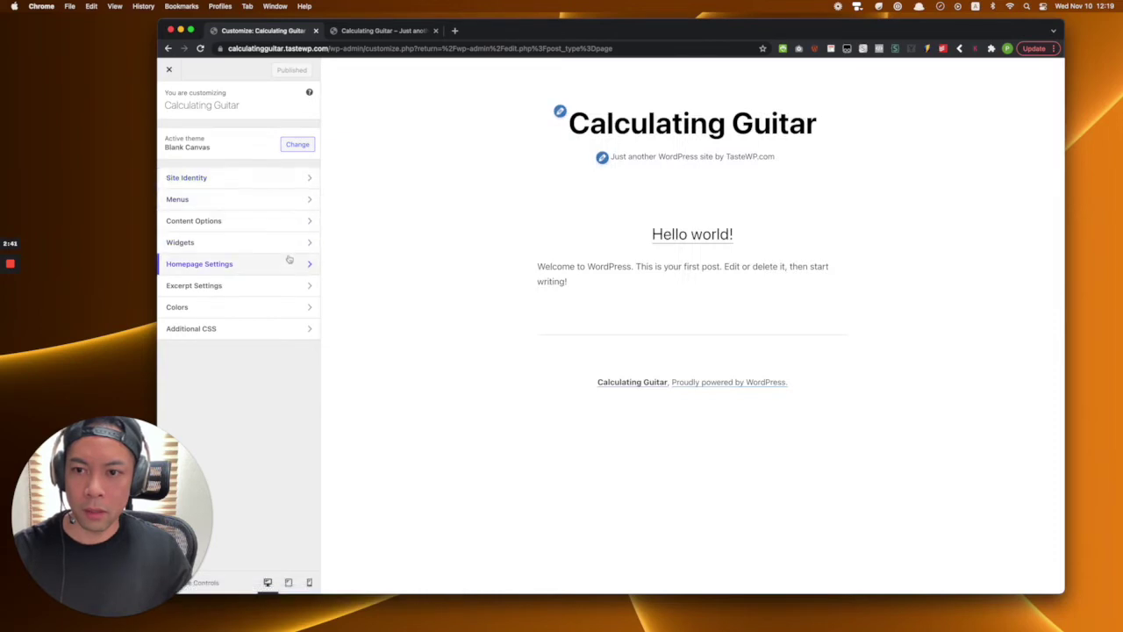
- In Homepage Settings, switch the homepage to A static page and browse the page choices
click(289, 262)
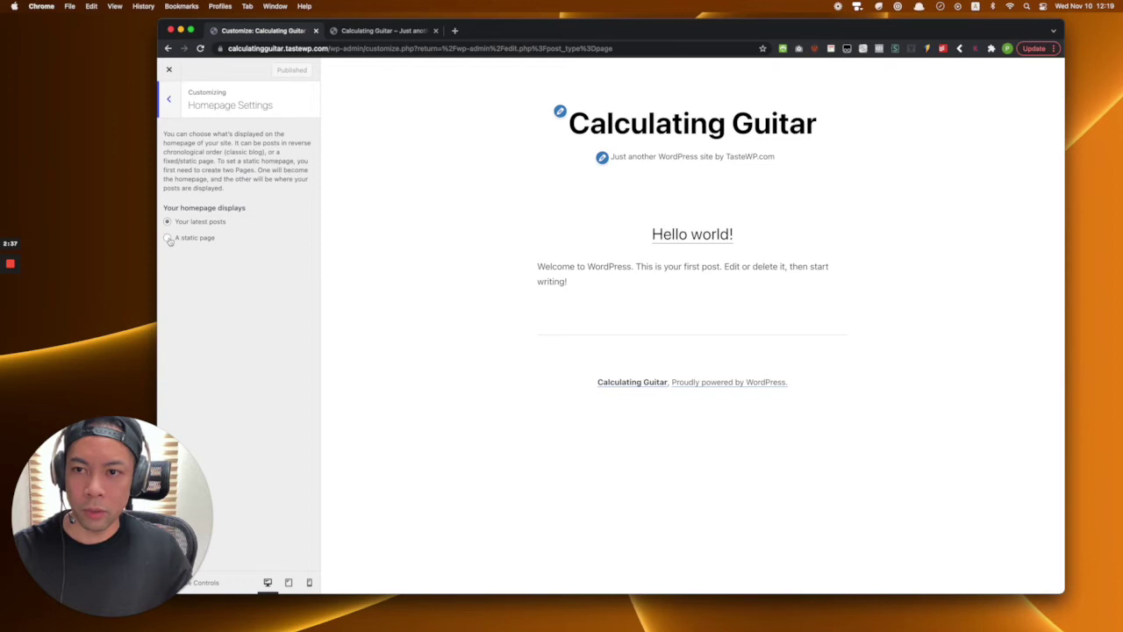
click(169, 239)
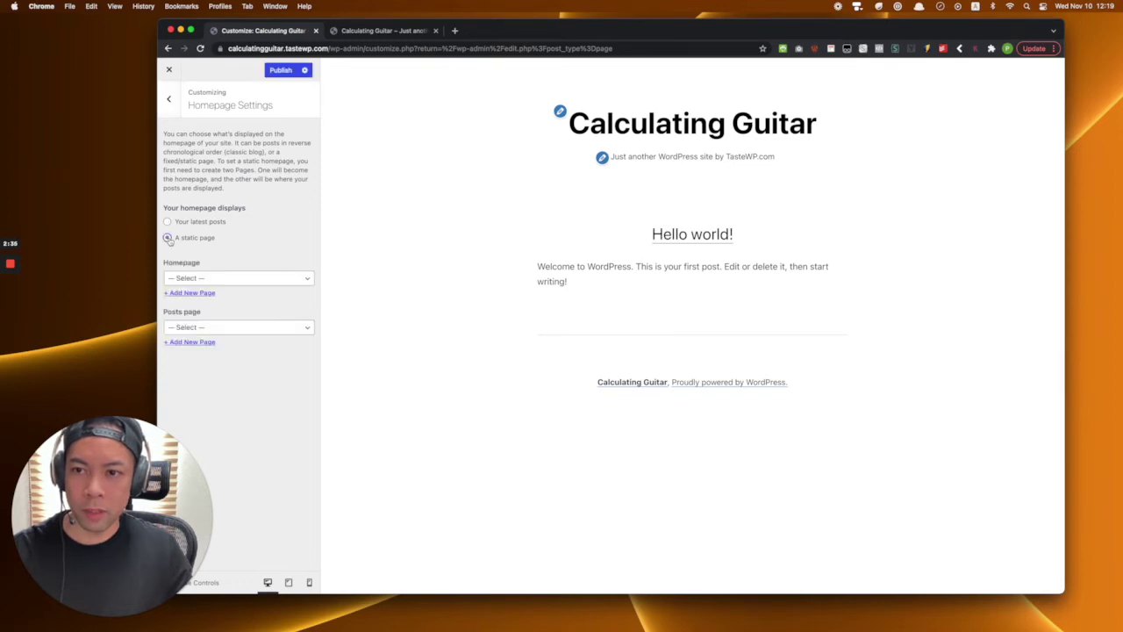
click(303, 278)
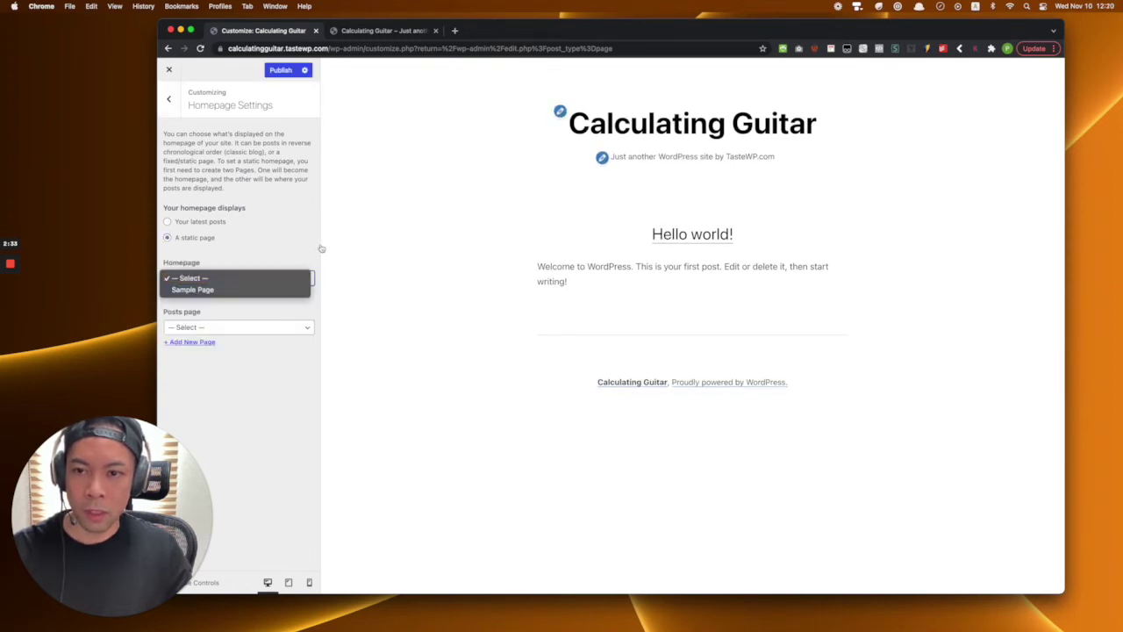
click(320, 249)
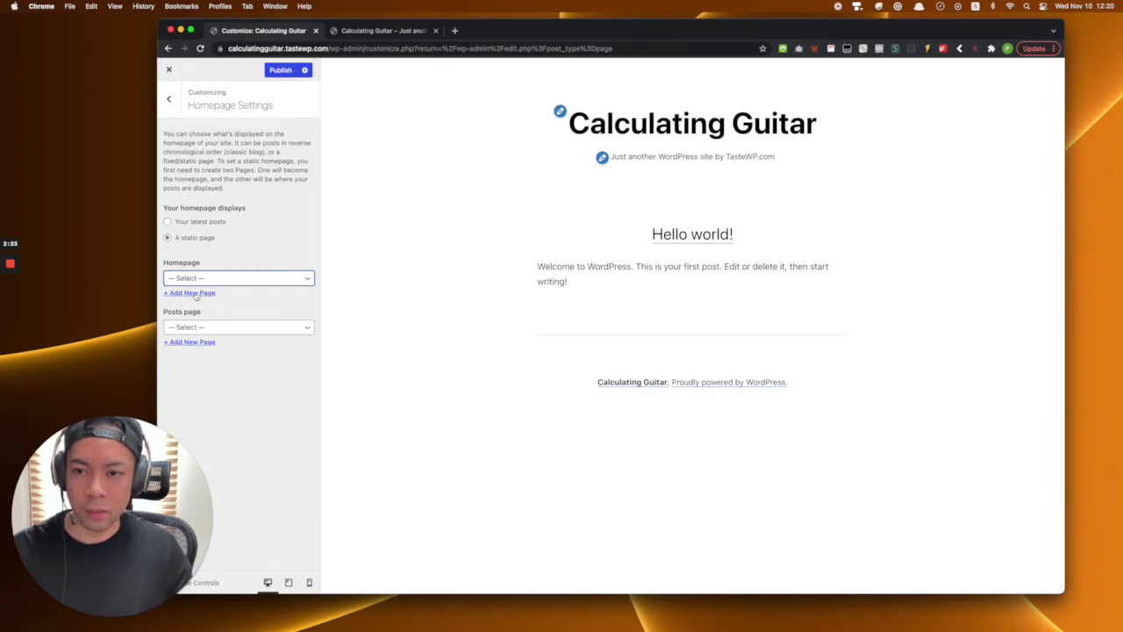
- Create a new page named 'Home' and use it as the static homepage
click(187, 294)
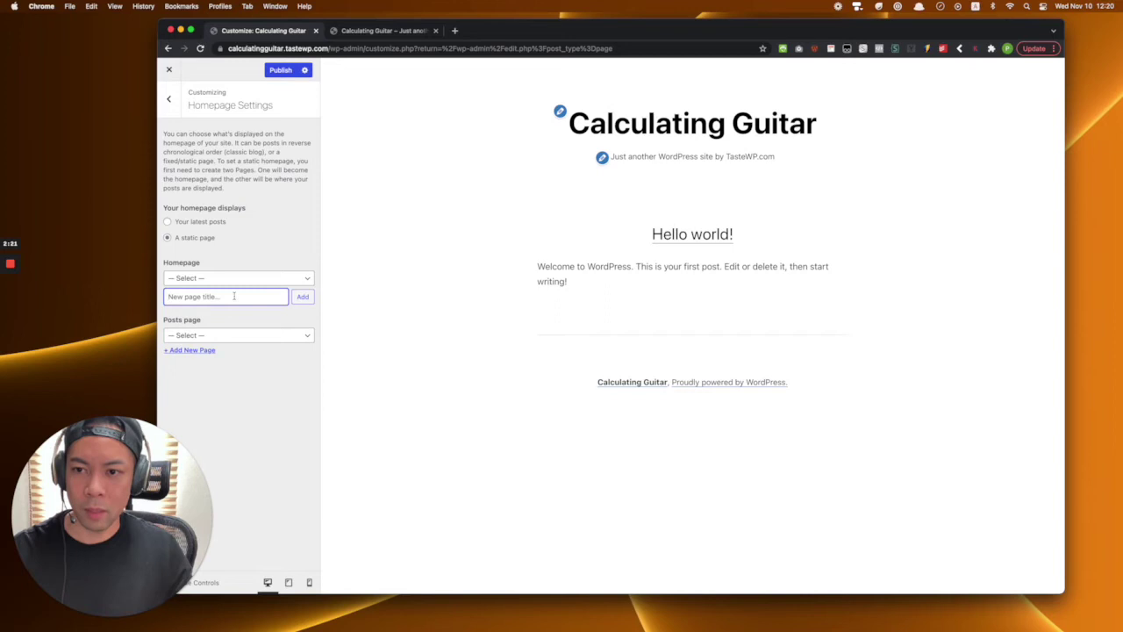
text(Home)
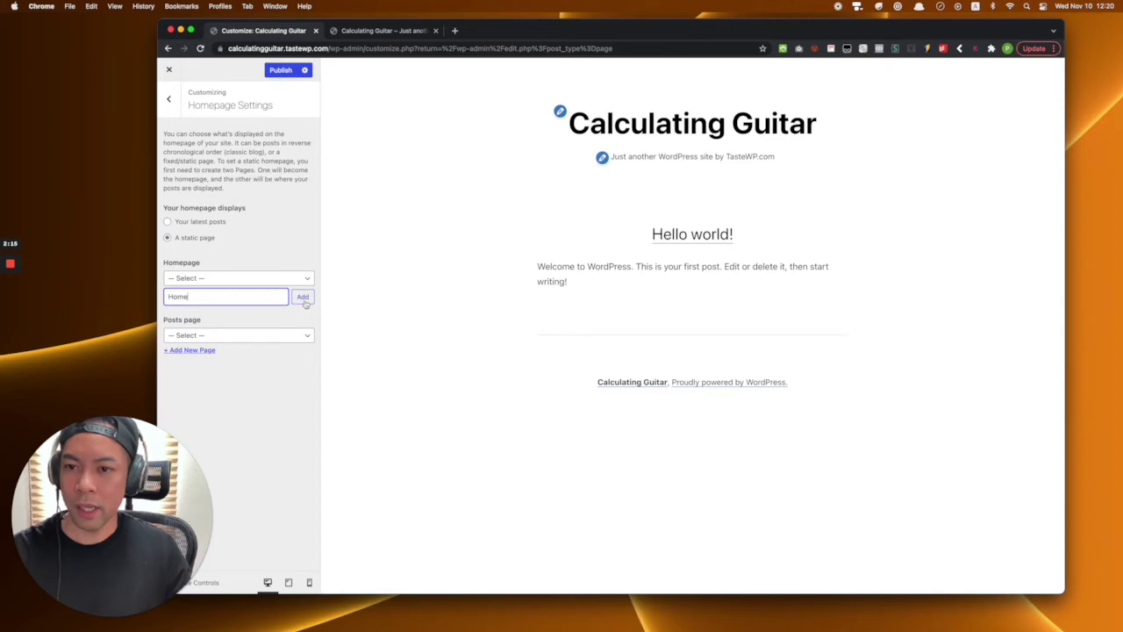
click(304, 299)
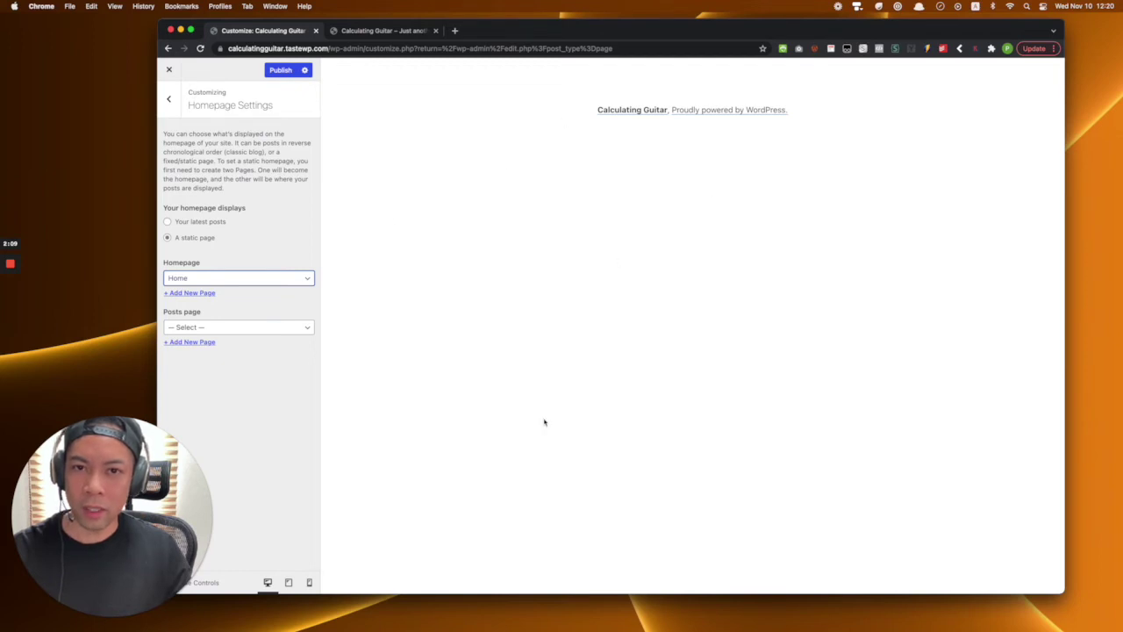
- Create a new 'Blog' page and set it as the posts page
click(266, 328)
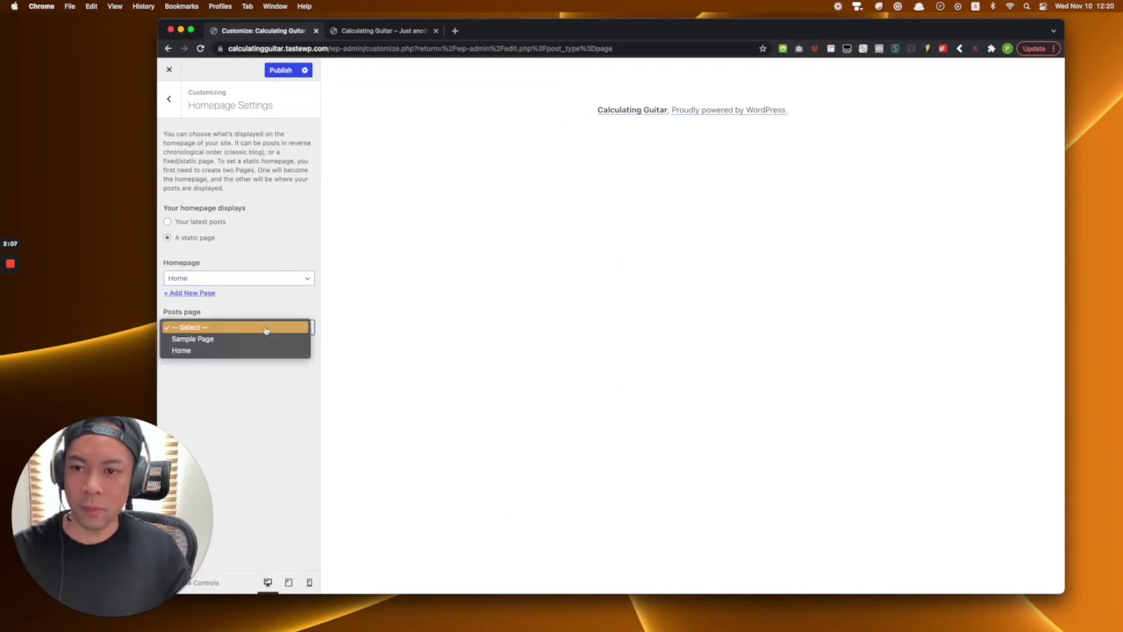
click(290, 434)
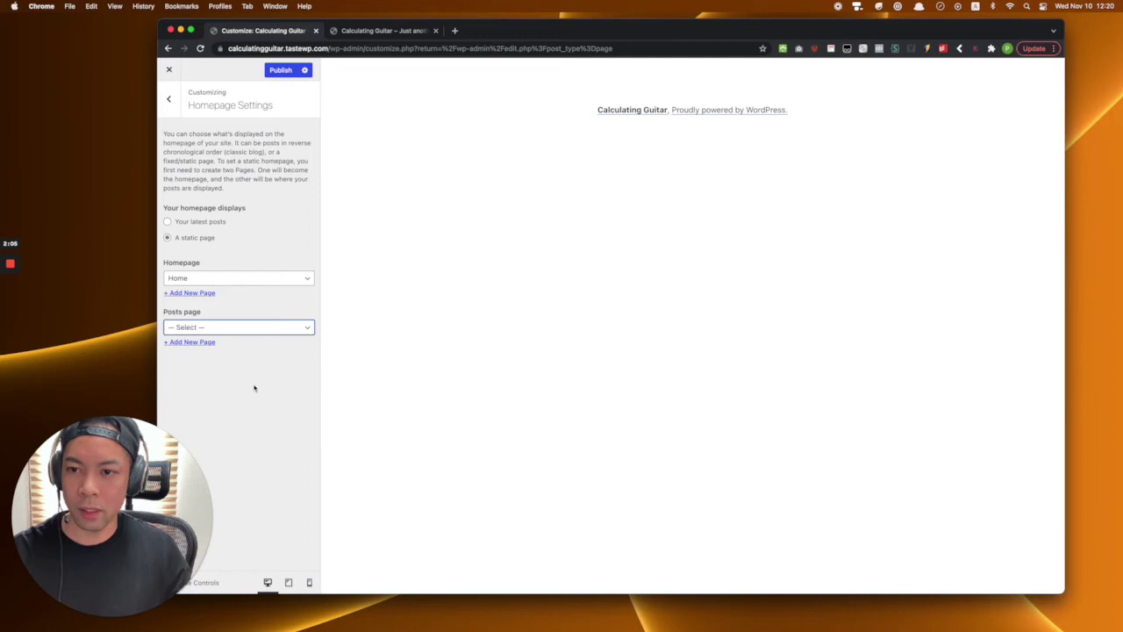
click(186, 344)
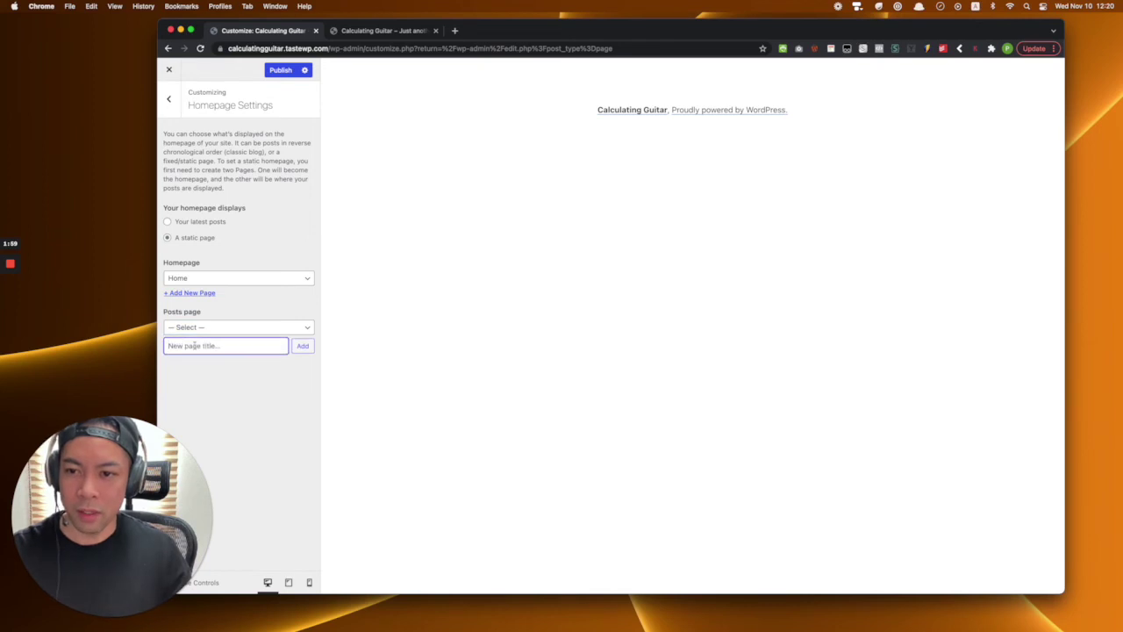
text(Blog)
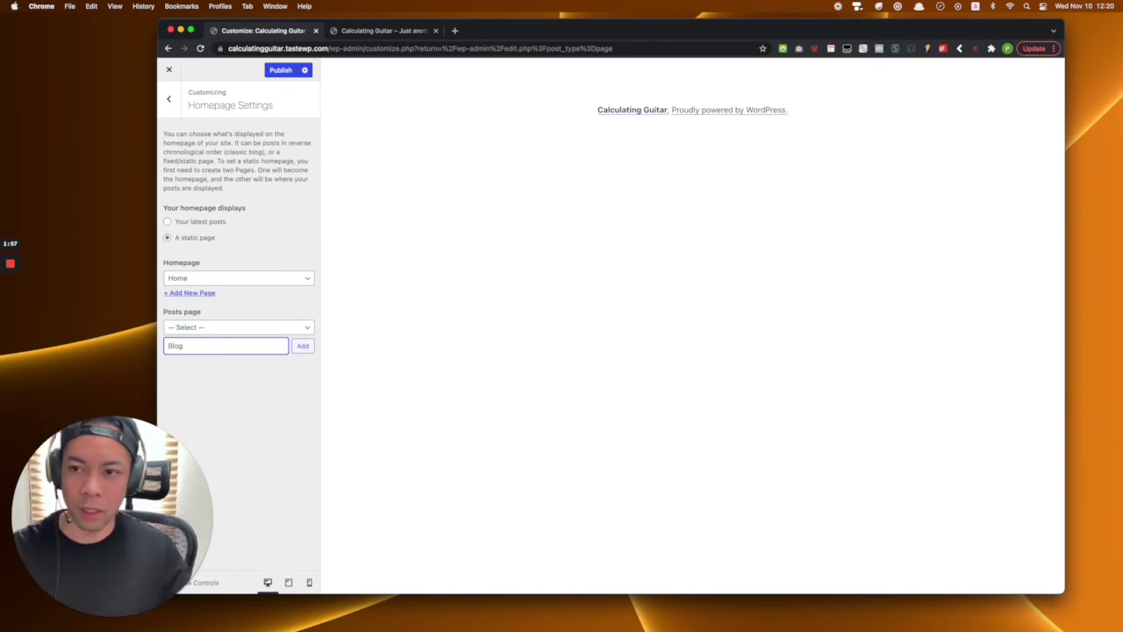
click(310, 349)
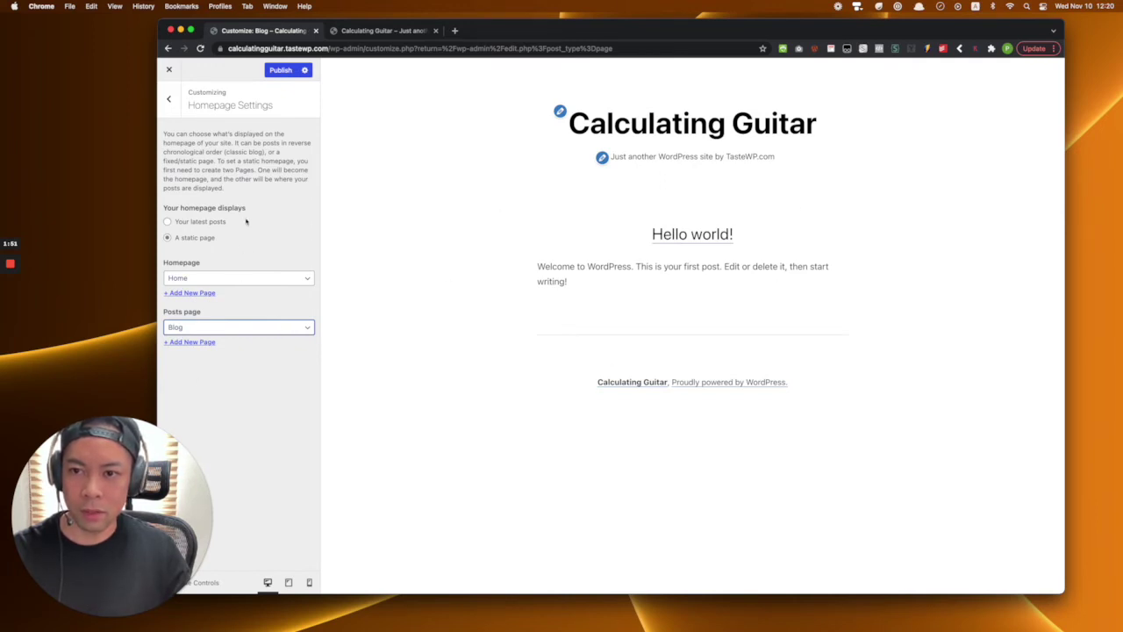
key(Escape)
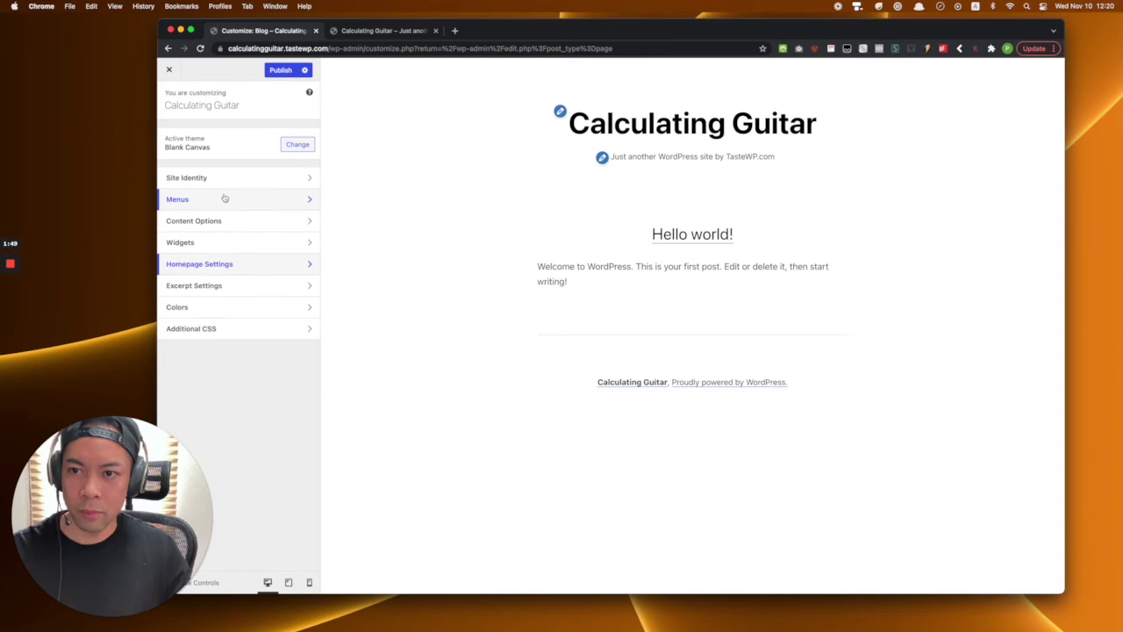
- Create a new menu named 'Primary' assigned to the Primary Navigation location
click(222, 197)
click(290, 221)
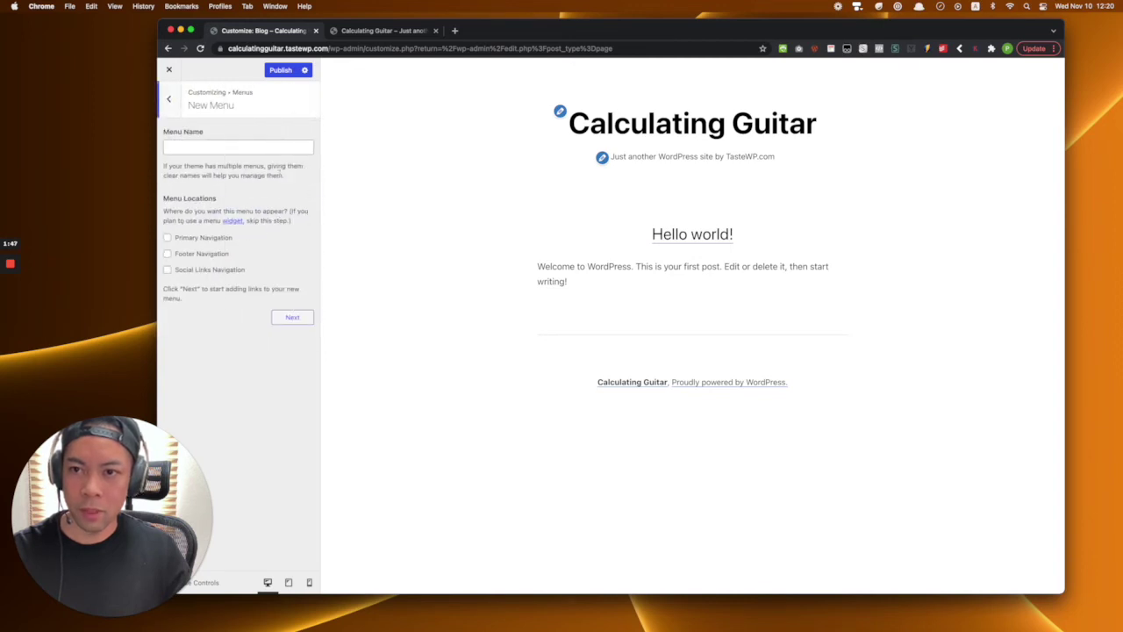
click(256, 142)
text(Pri)
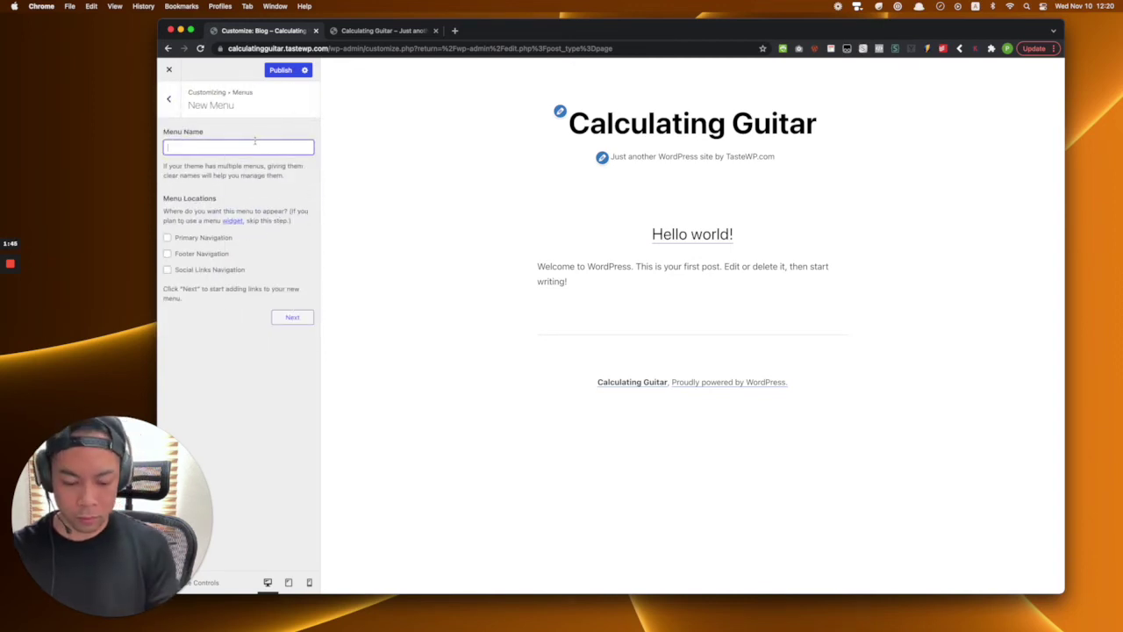
text(mary)
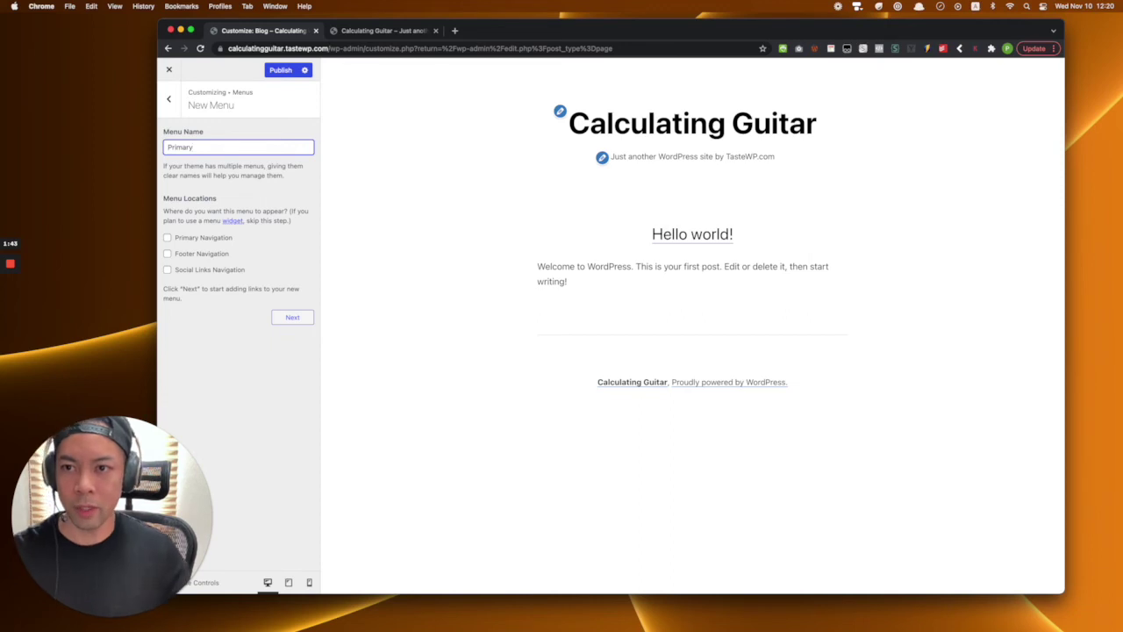
click(167, 238)
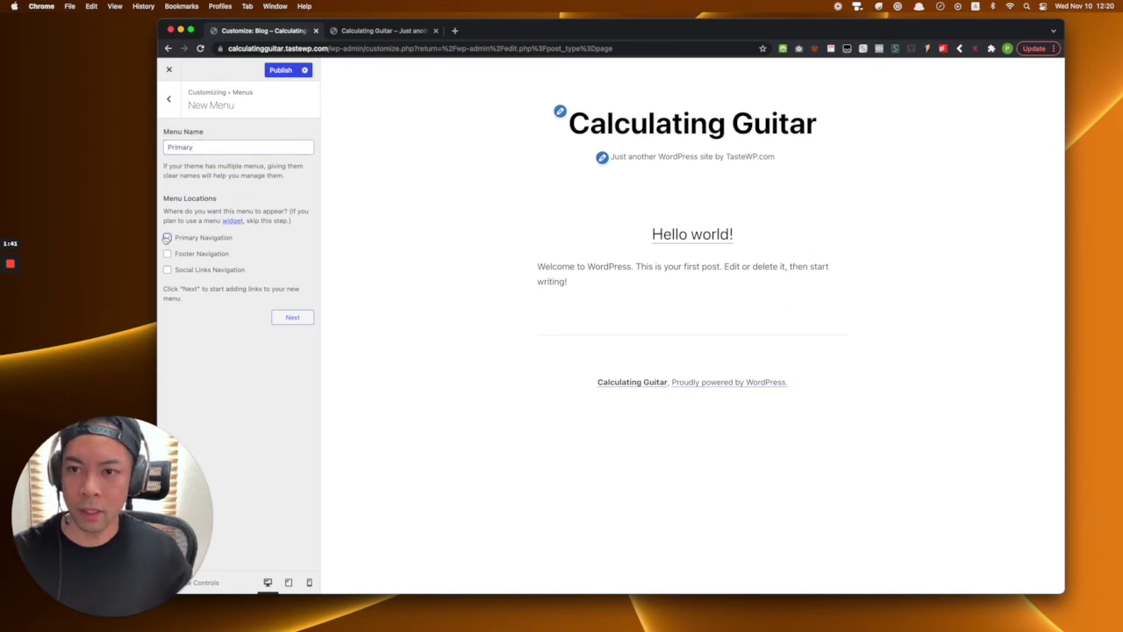
click(167, 238)
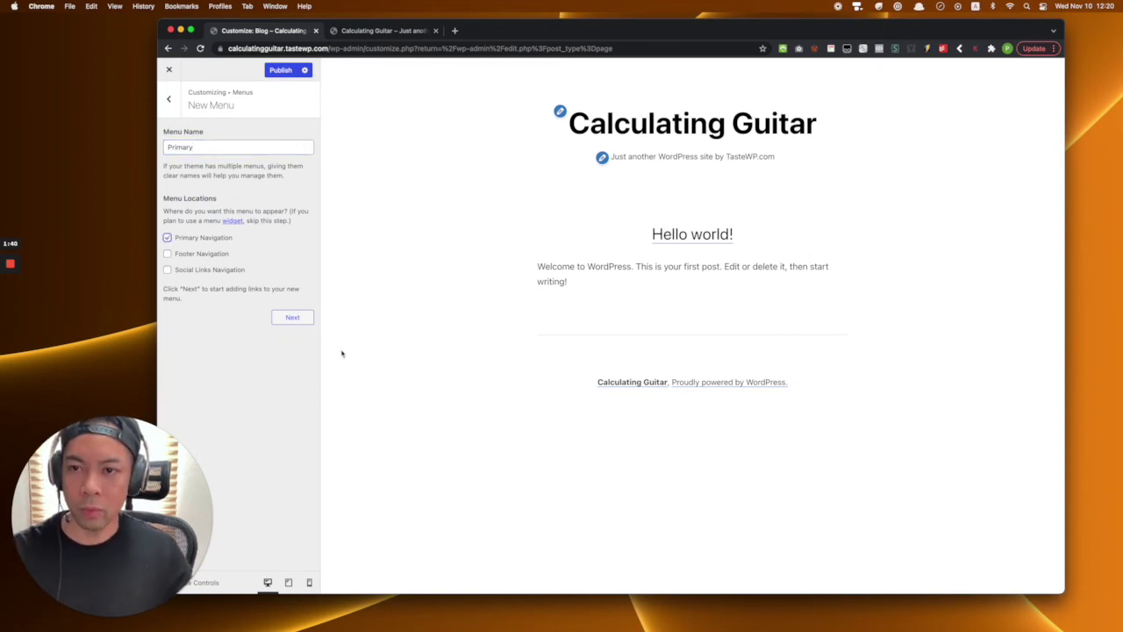
click(303, 324)
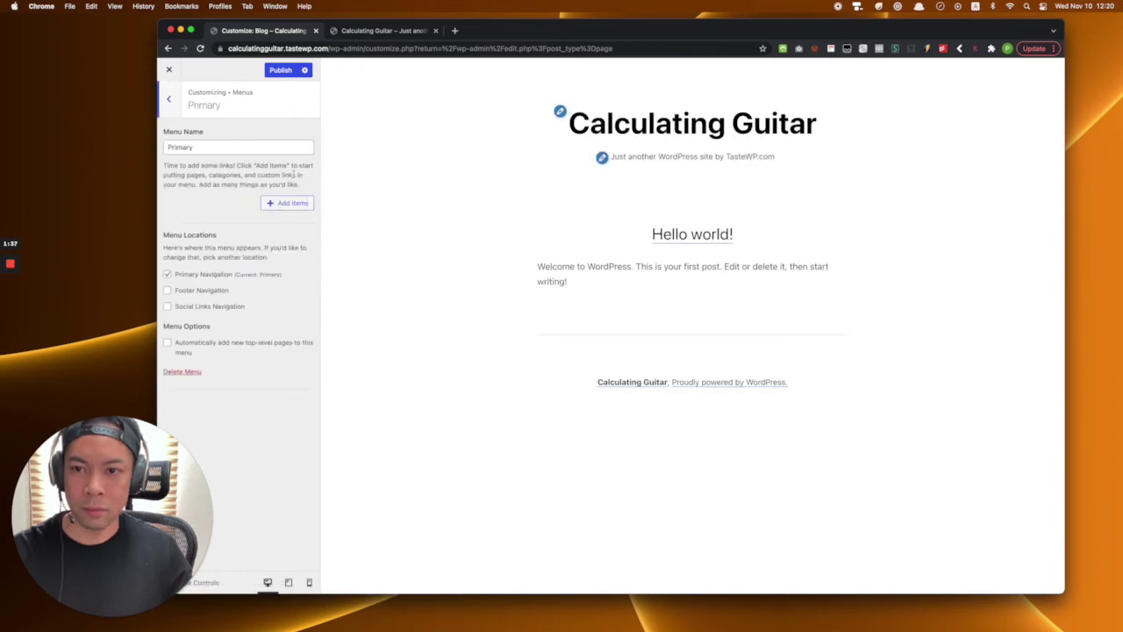
- Add the Home and Blog pages to the Primary menu and publish it
click(293, 203)
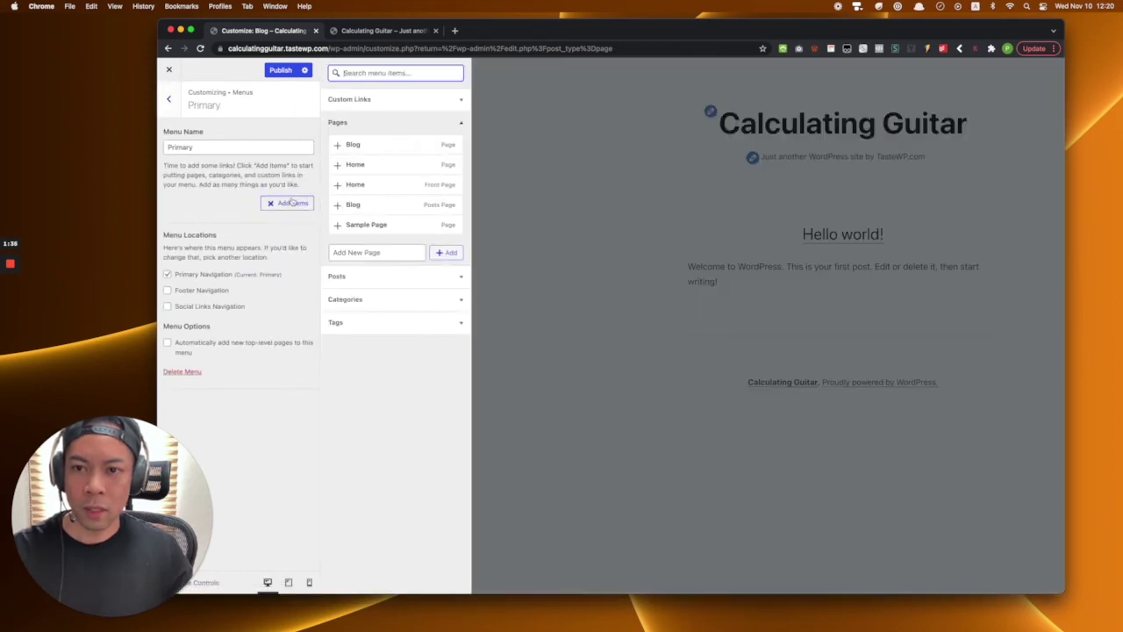
click(367, 185)
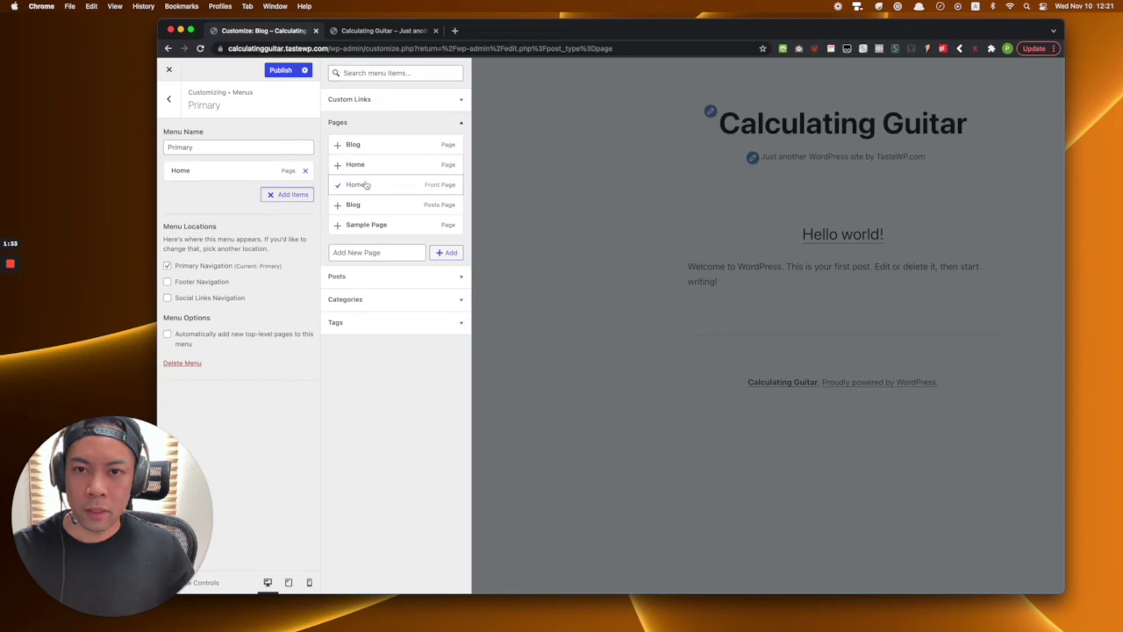
click(364, 144)
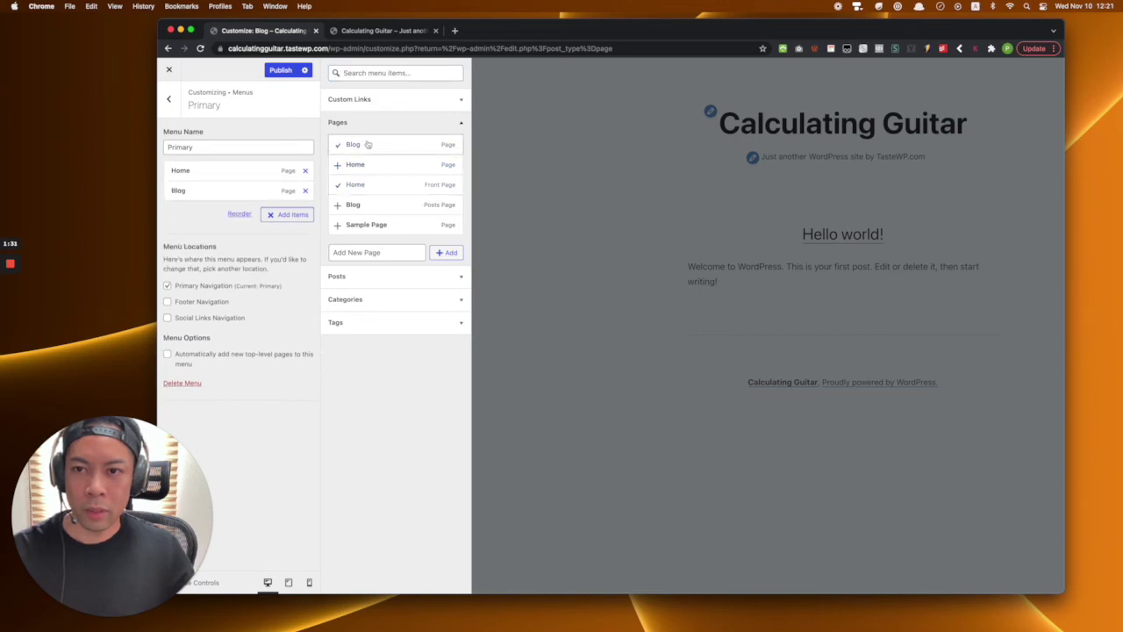
click(593, 141)
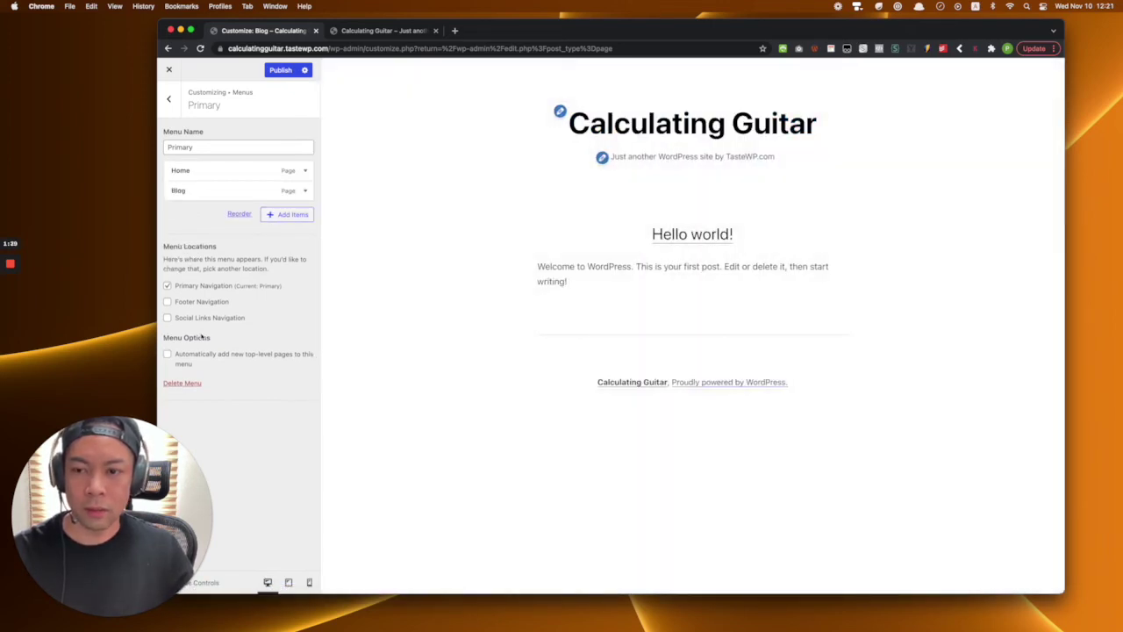
click(281, 71)
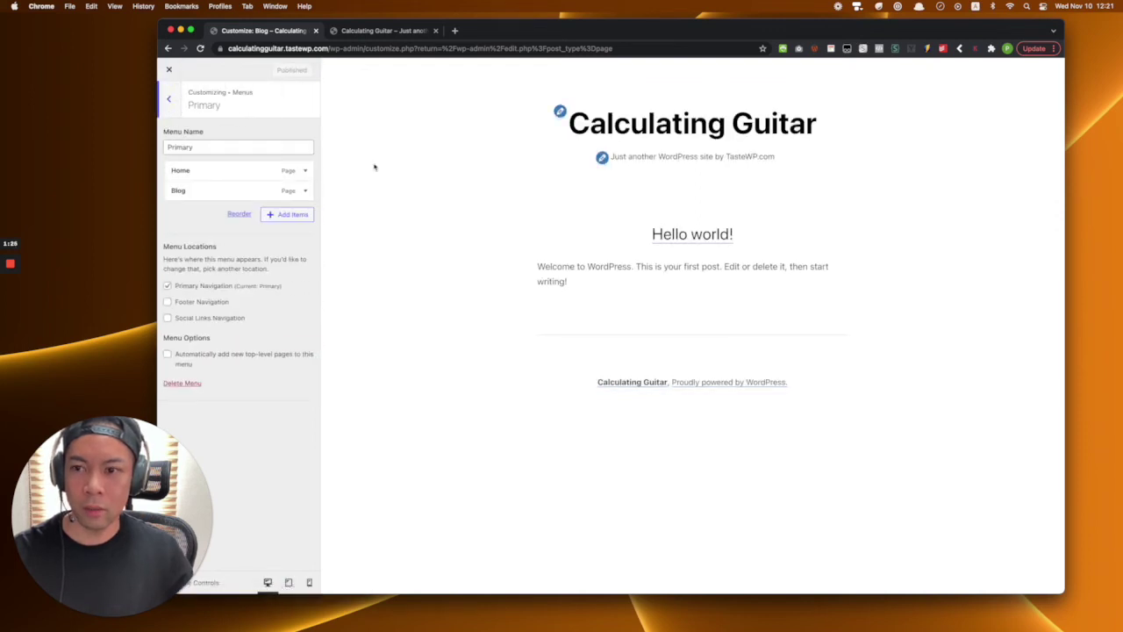
click(179, 104)
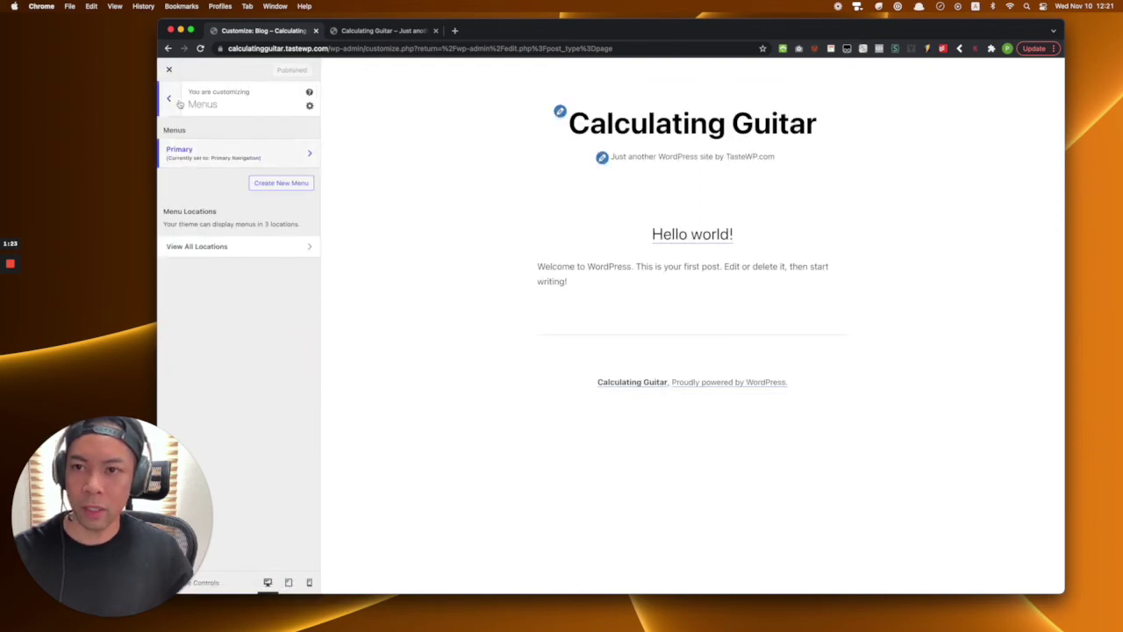
click(179, 104)
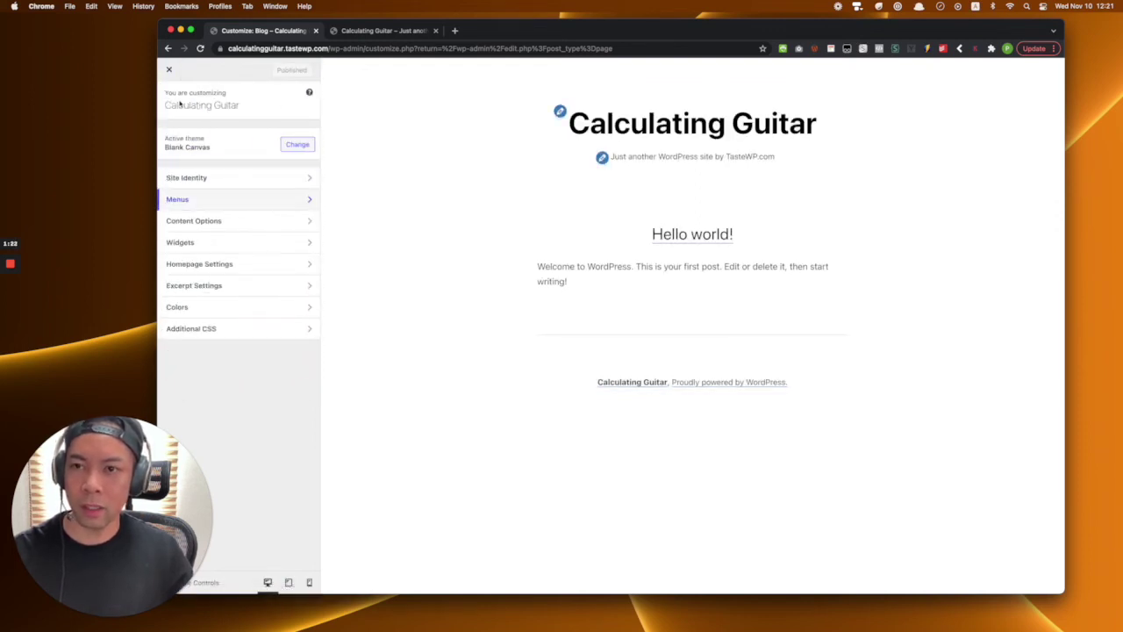
click(267, 221)
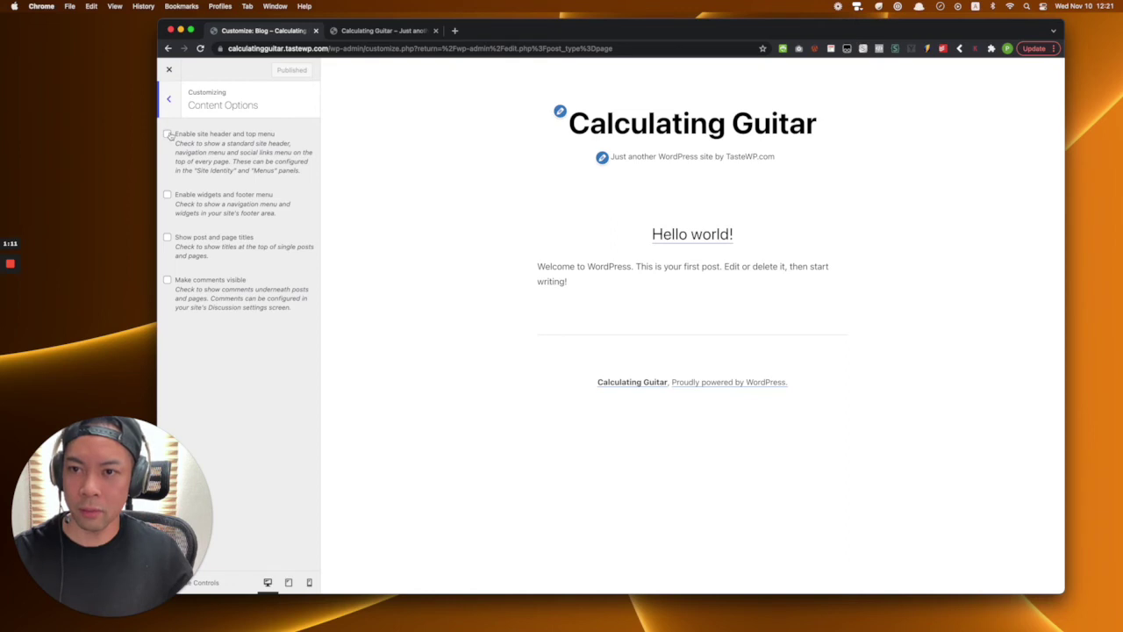
click(168, 135)
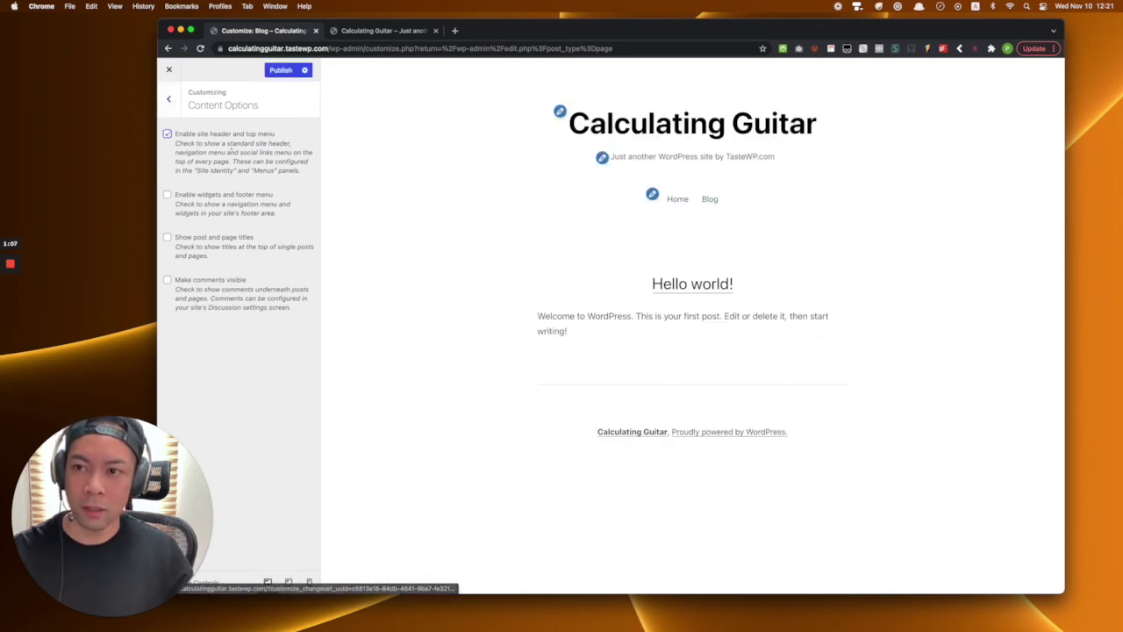
click(167, 134)
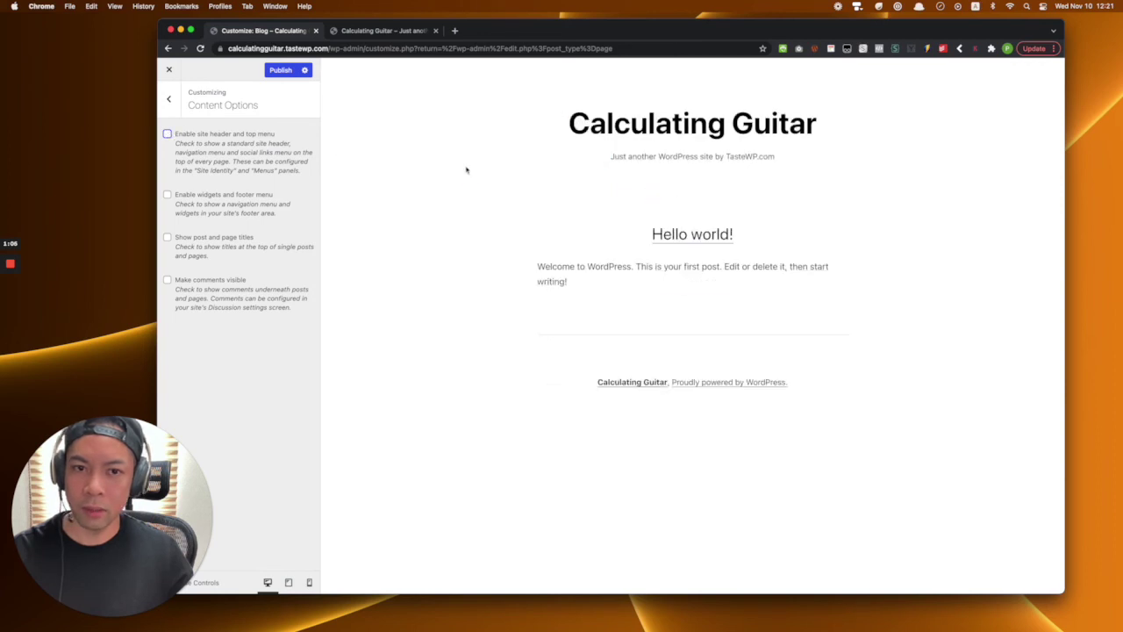
click(168, 98)
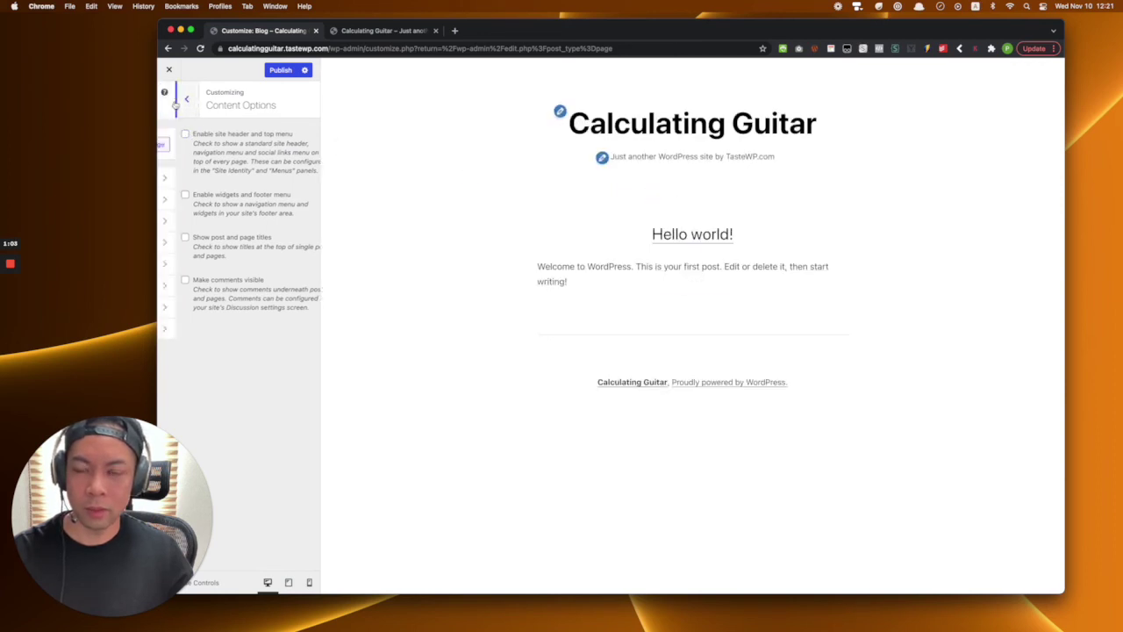
- Confirm Home as the static homepage and publish the homepage settings
click(235, 264)
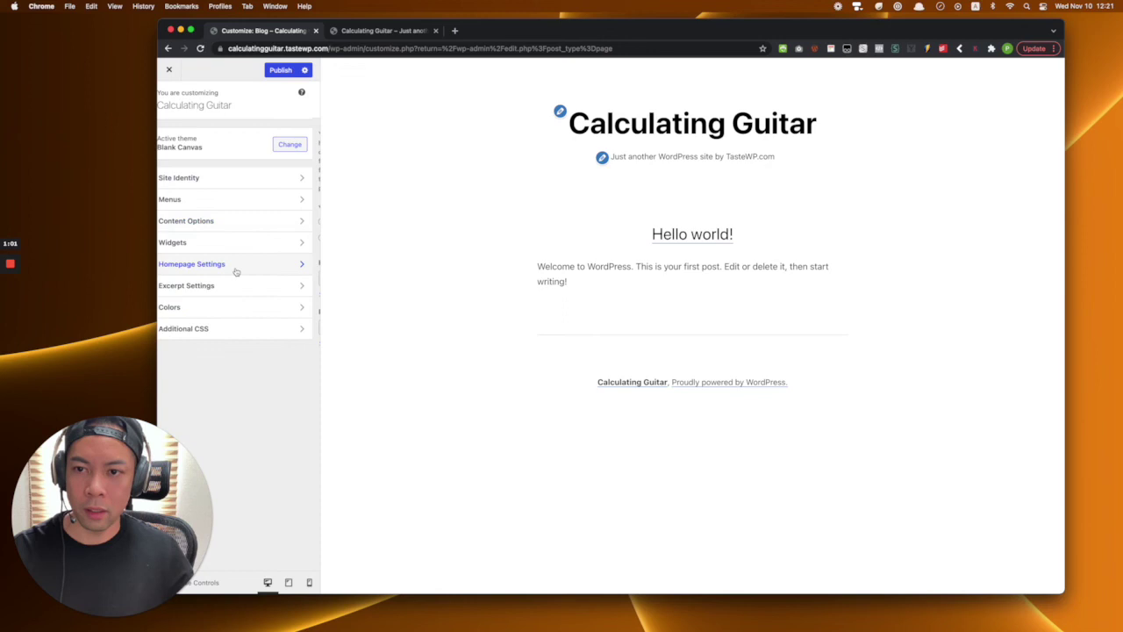
click(235, 277)
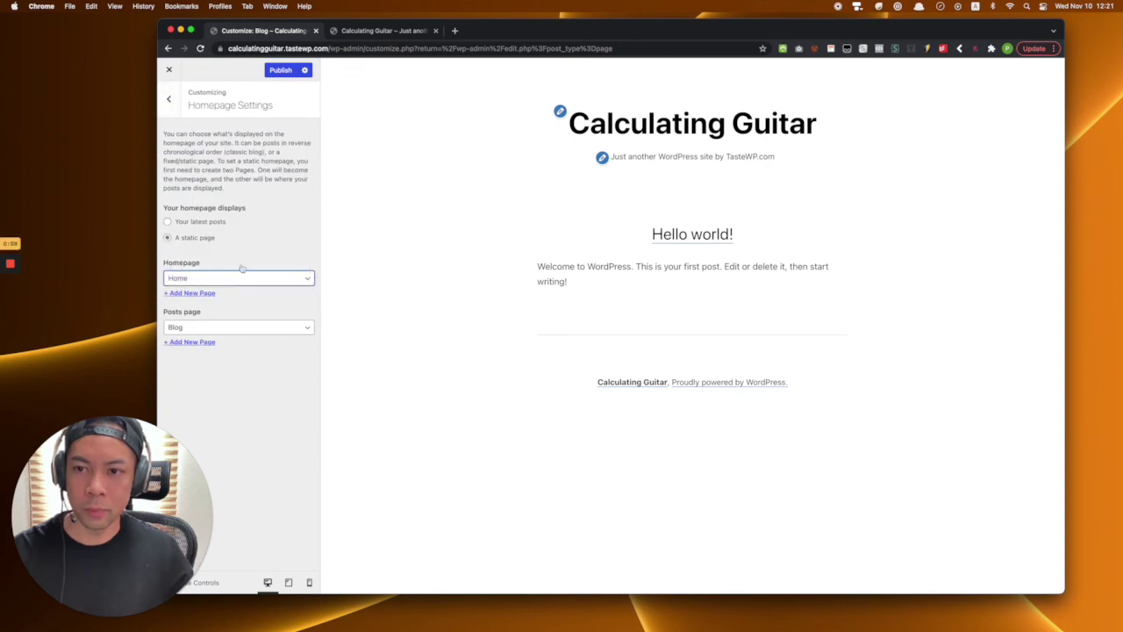
click(280, 72)
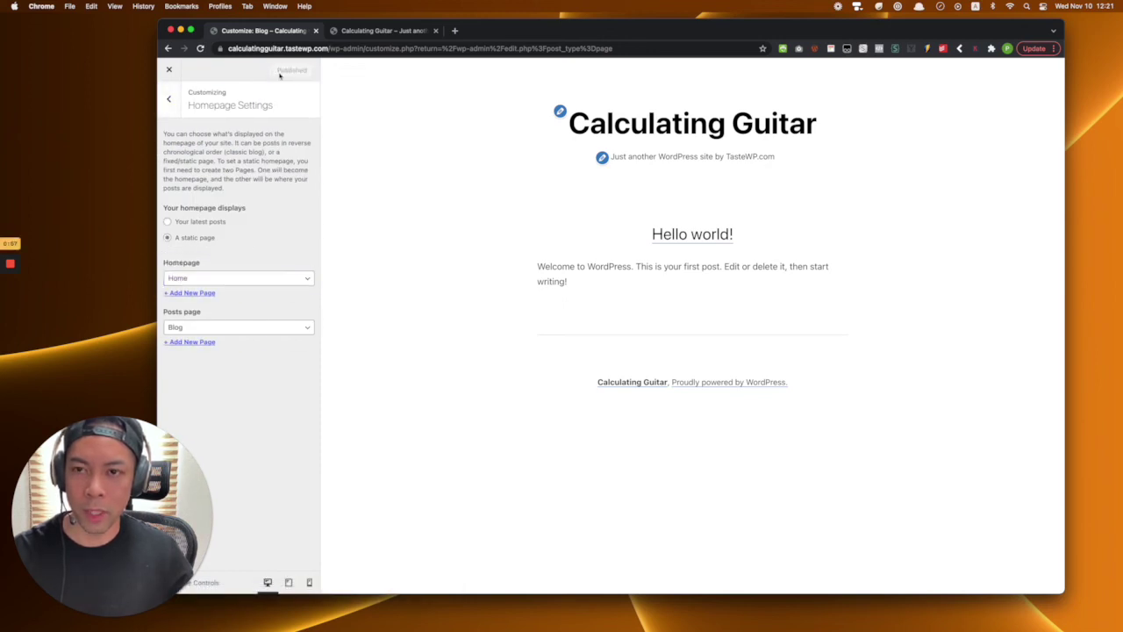
- Close the Customizer, check the nearly empty front page, and return to the Pages list
click(171, 99)
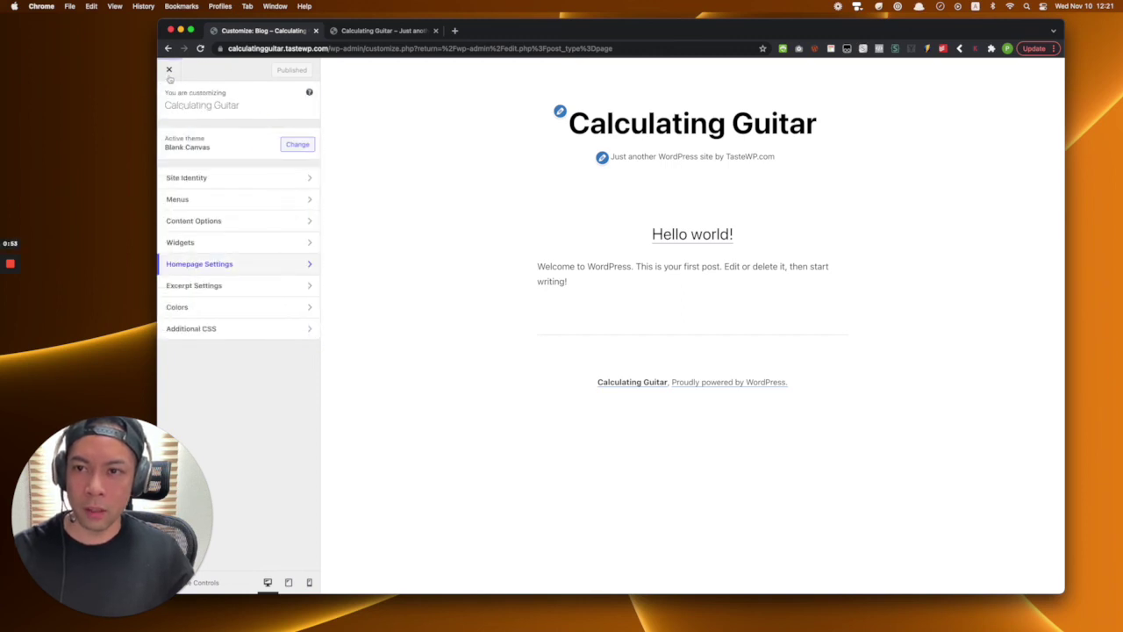
click(170, 70)
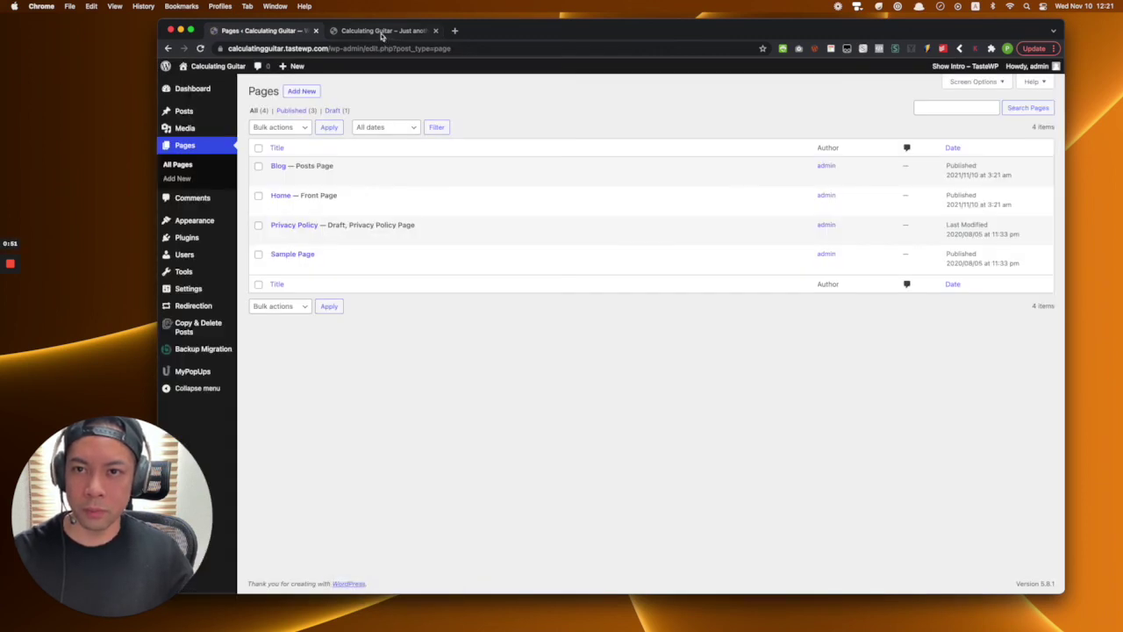
click(384, 34)
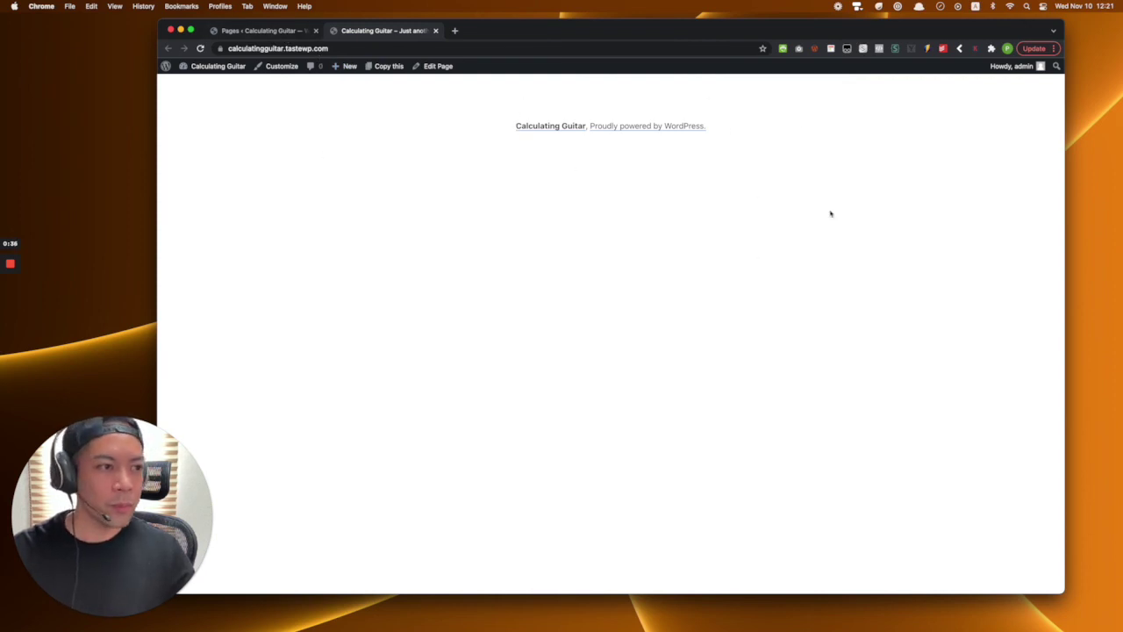
click(260, 30)
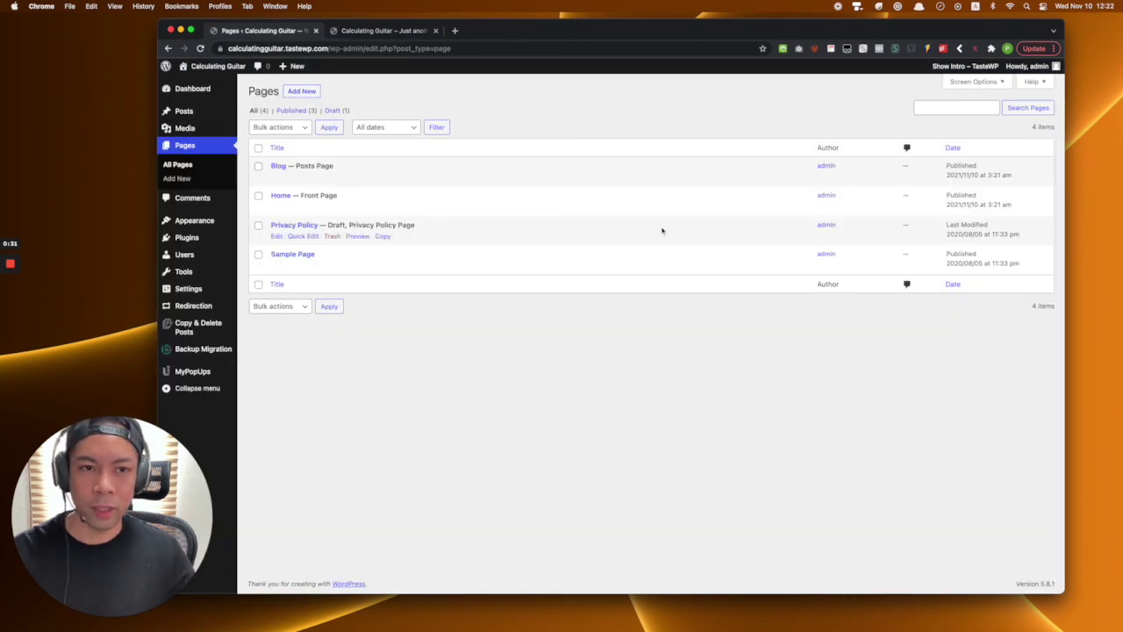